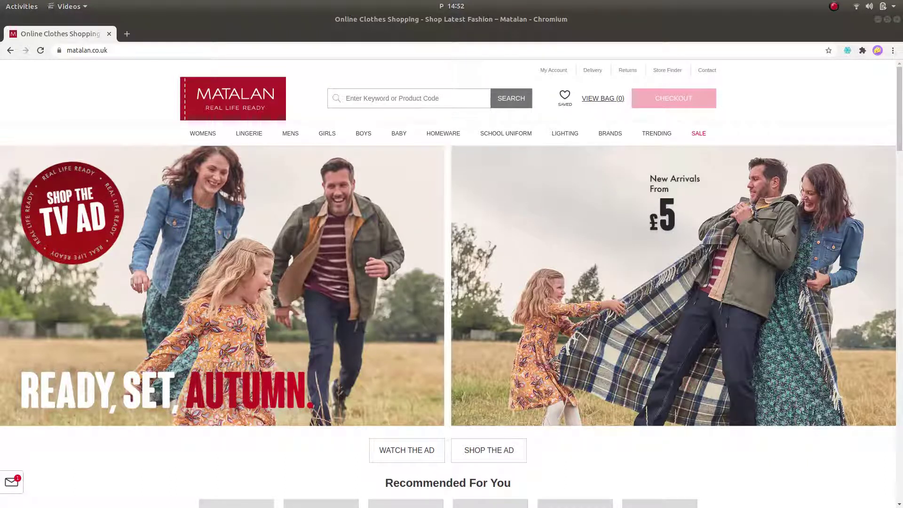
# Open the browser's DevTools on the Web Scraper panel.
pyautogui.click(204, 466)
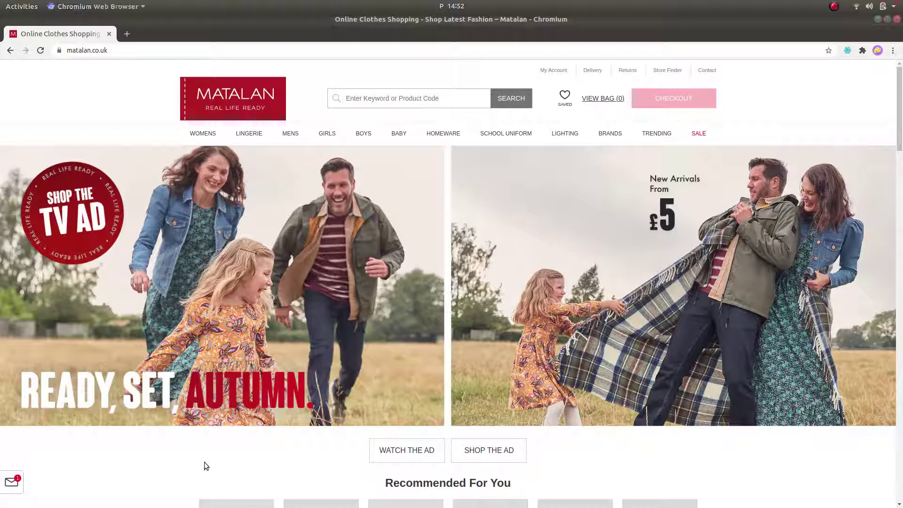
pyautogui.hotkey('ctrl', 'shift', 'i')
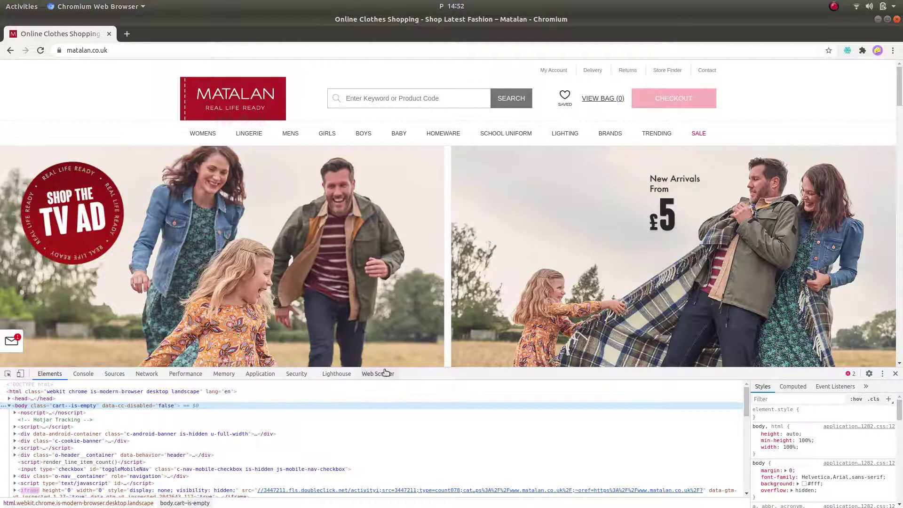
pyautogui.click(377, 373)
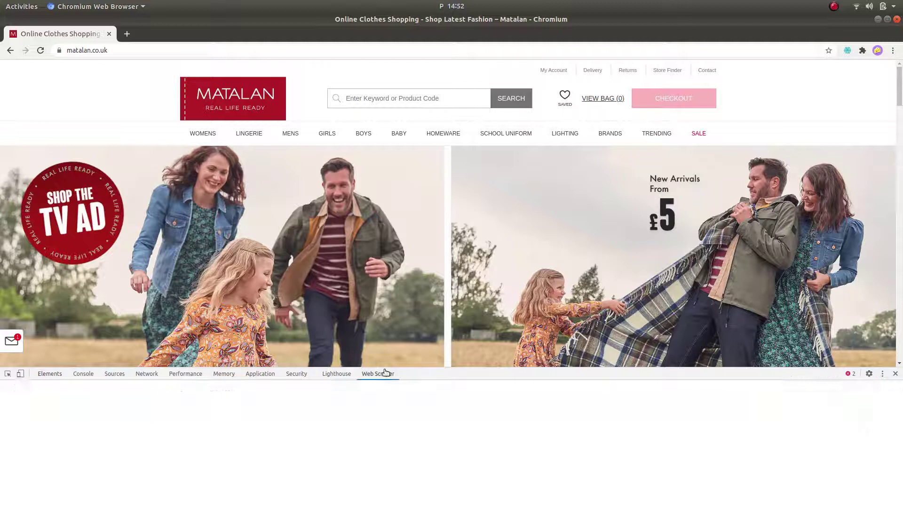
pyautogui.click(118, 386)
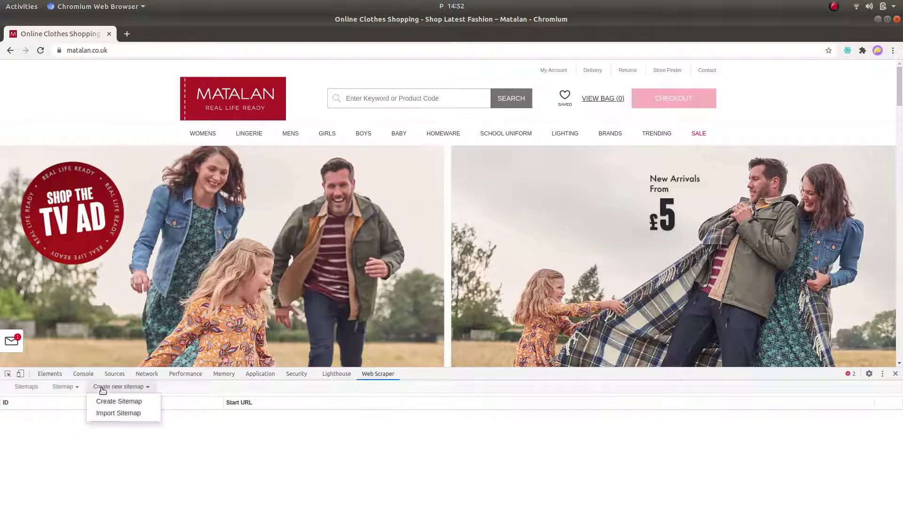
pyautogui.click(135, 403)
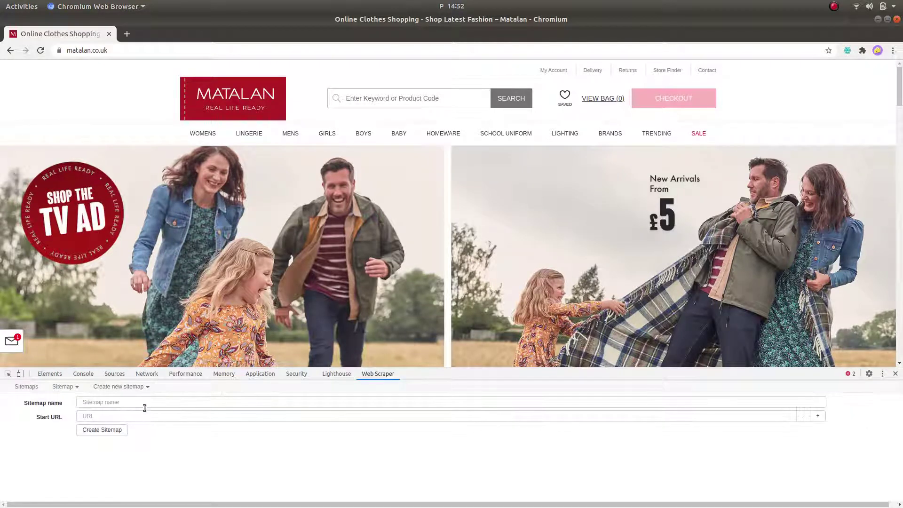
pyautogui.click(145, 404)
pyautogui.write('classica')
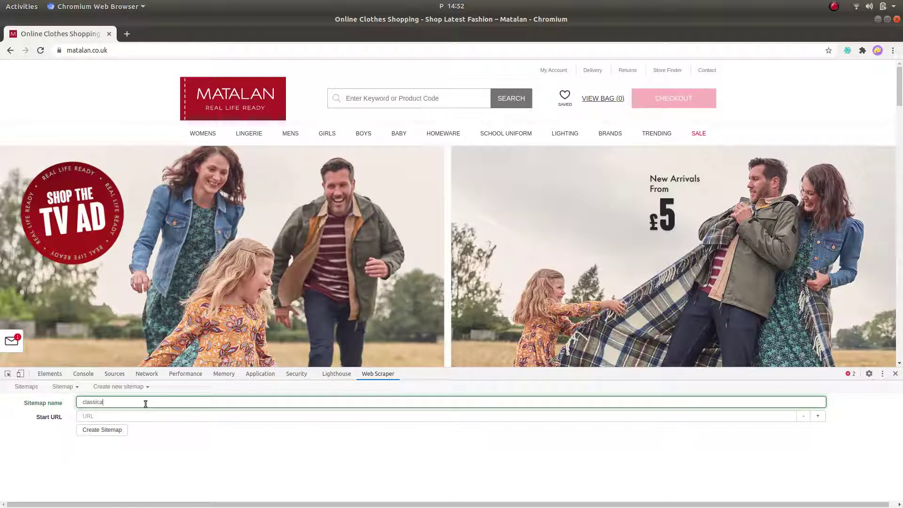
pyautogui.write('l-ecommerce')
pyautogui.click(151, 51)
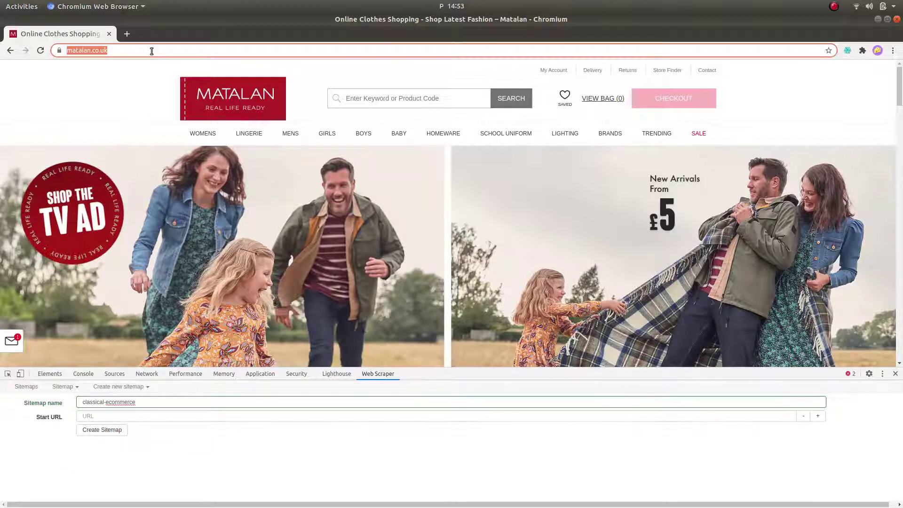
pyautogui.hotkey('ctrl', 'c')
pyautogui.click(153, 416)
pyautogui.hotkey('ctrl', 'v')
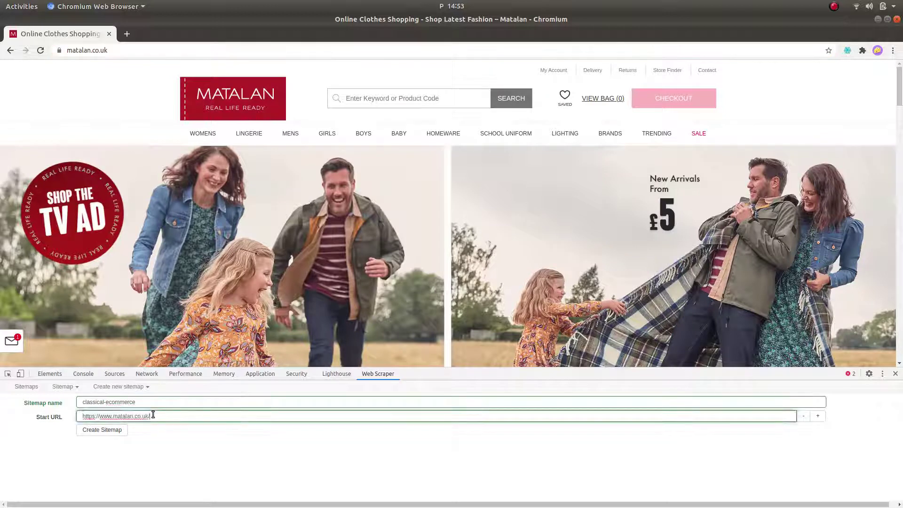
pyautogui.click(105, 430)
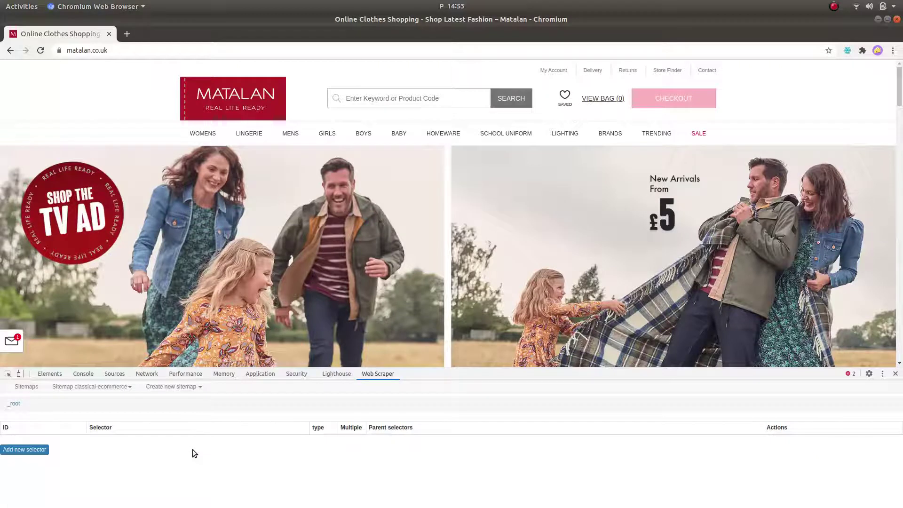
# Start a new selector with Id gender and Type Link.
pyautogui.click(34, 448)
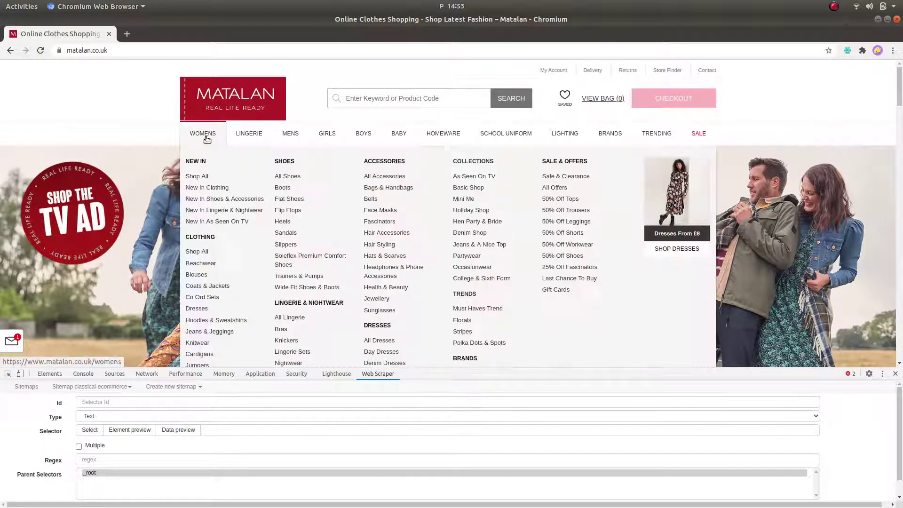
pyautogui.moveTo(284, 137)
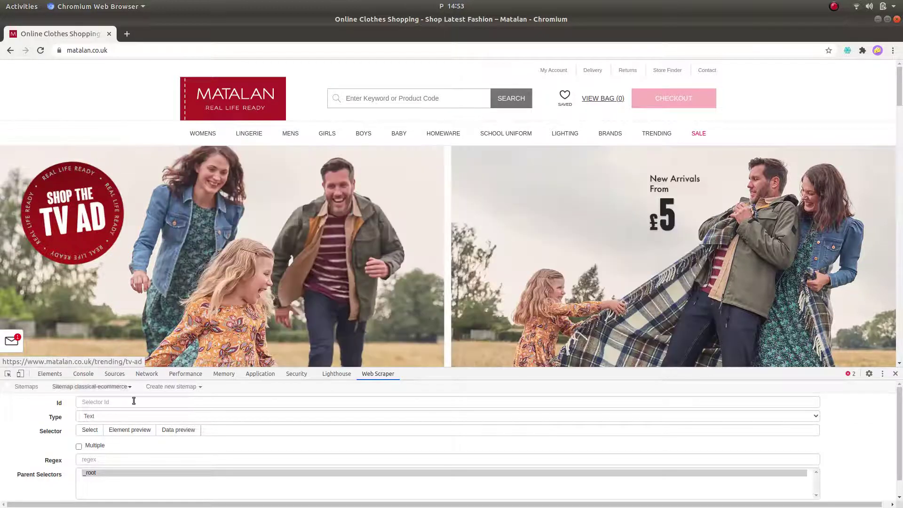
pyautogui.click(136, 403)
pyautogui.write('gender')
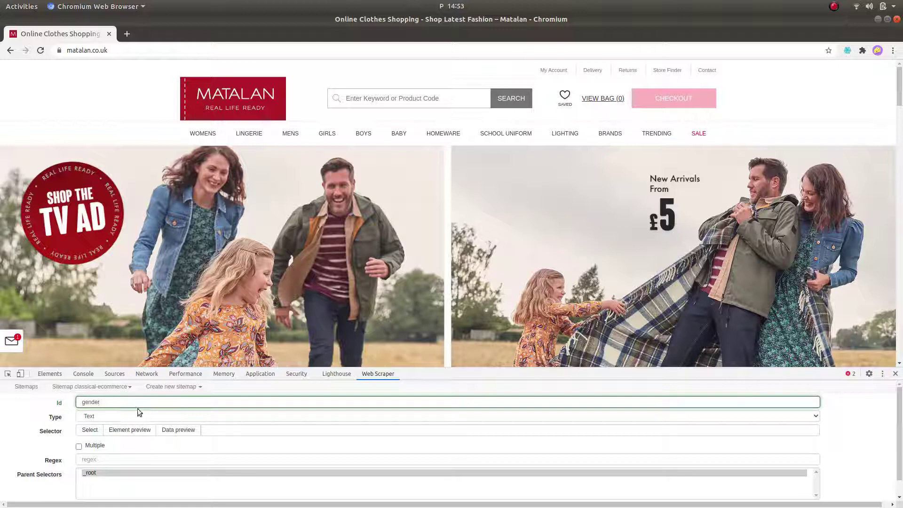
pyautogui.click(141, 414)
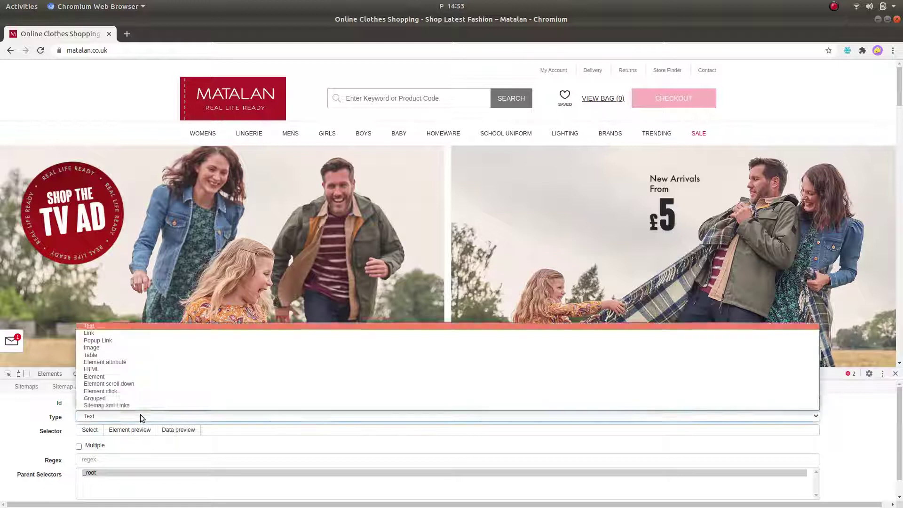
pyautogui.click(108, 334)
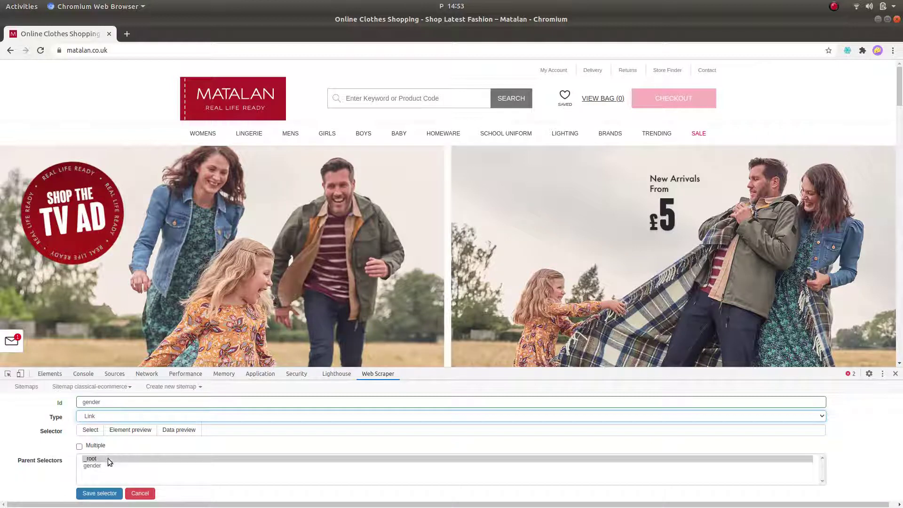
# Inspect the WOMENS menu link, paste the Womens/Mens link selector, allow multiple, and save.
pyautogui.hotkey('alt', 'Tab')
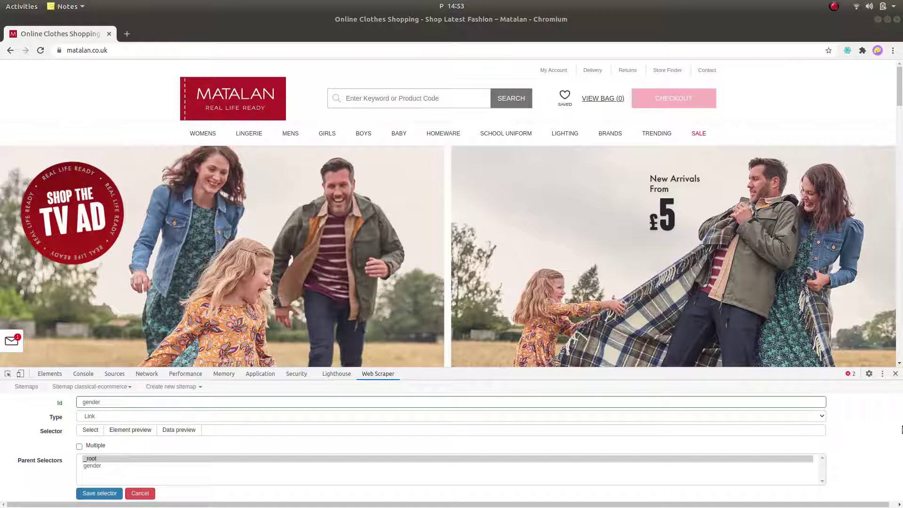
pyautogui.rightClick(204, 134)
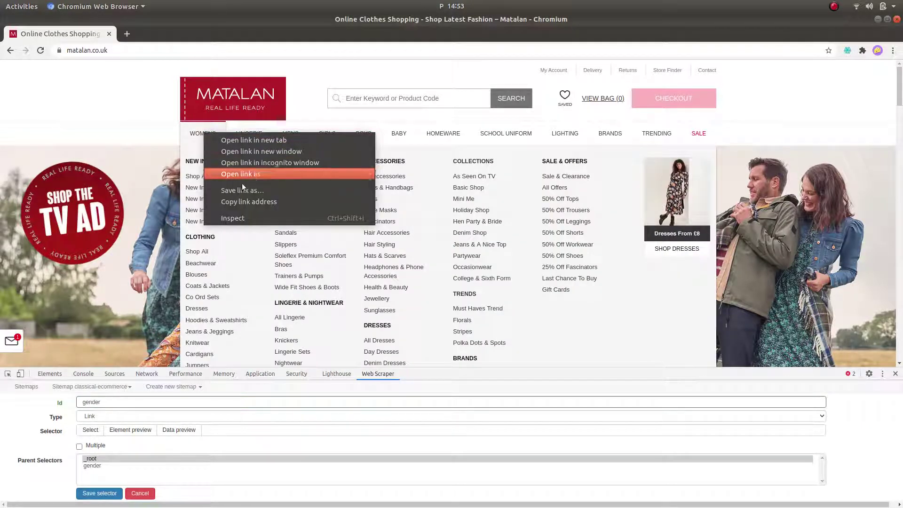
pyautogui.click(248, 218)
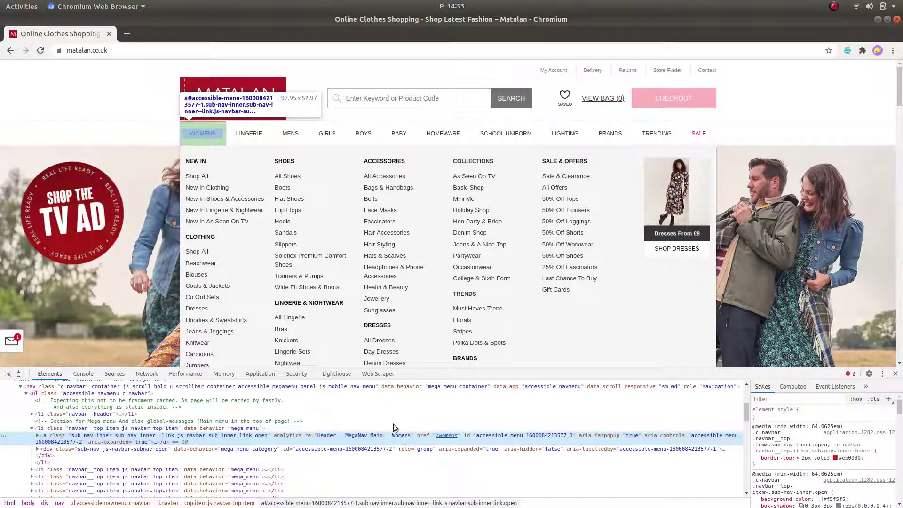
pyautogui.click(377, 374)
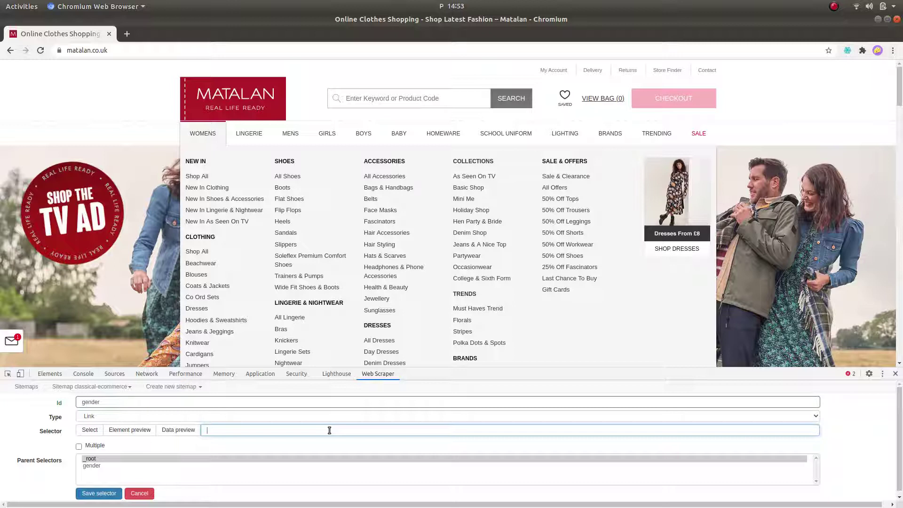
pyautogui.hotkey('ctrl', 'v')
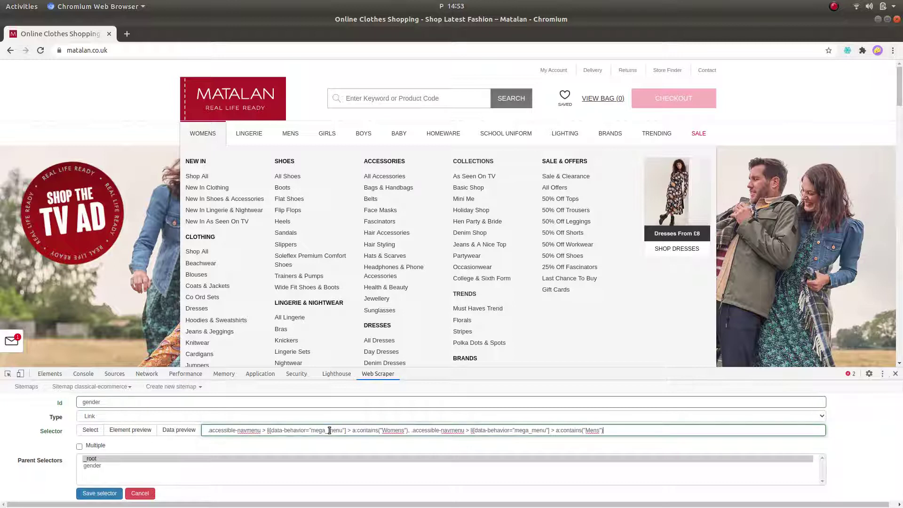
pyautogui.click(102, 447)
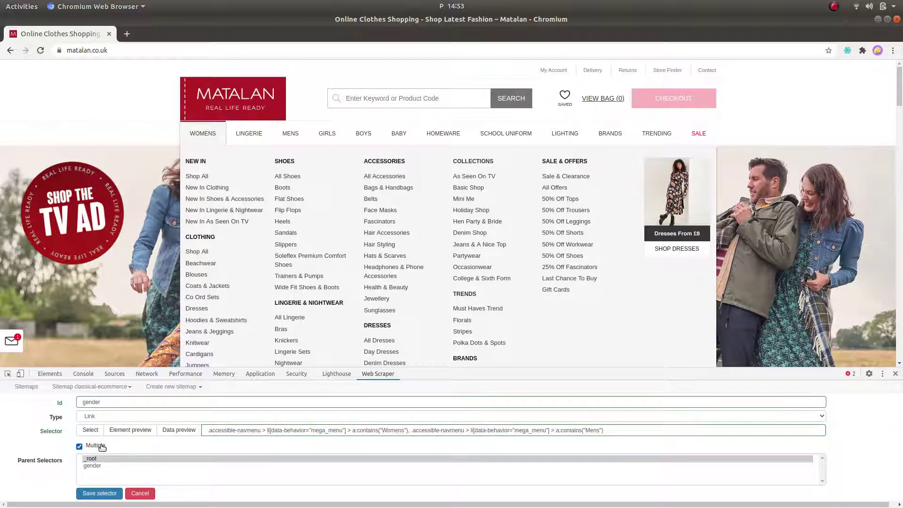
pyautogui.click(113, 493)
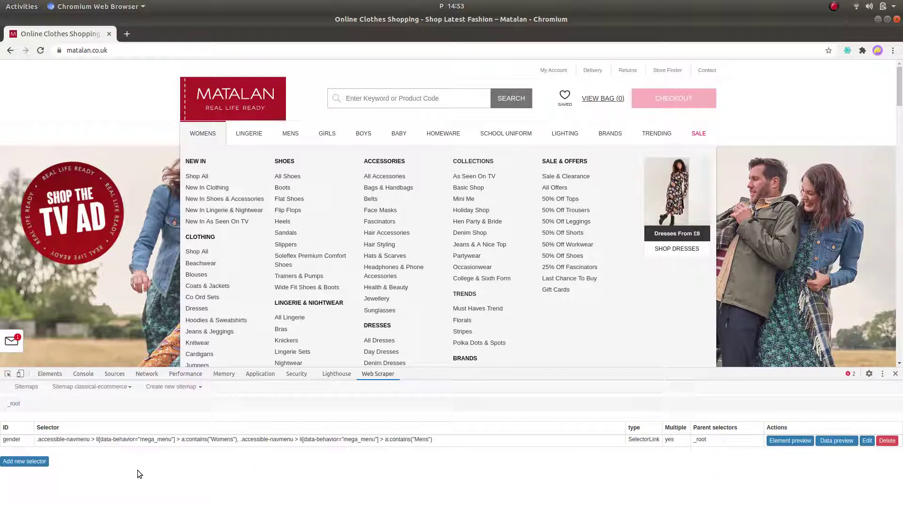
# On the Womens page, start a new Link selector under gender.
pyautogui.click(159, 441)
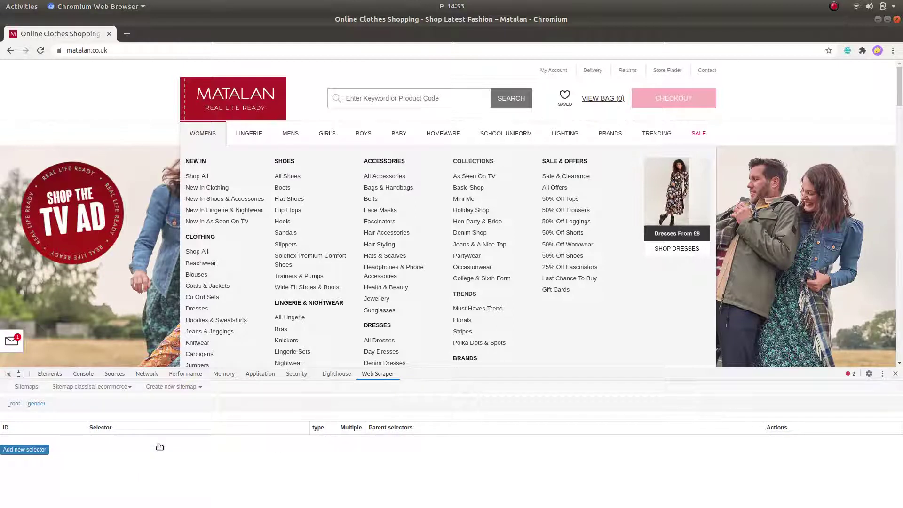
pyautogui.click(195, 136)
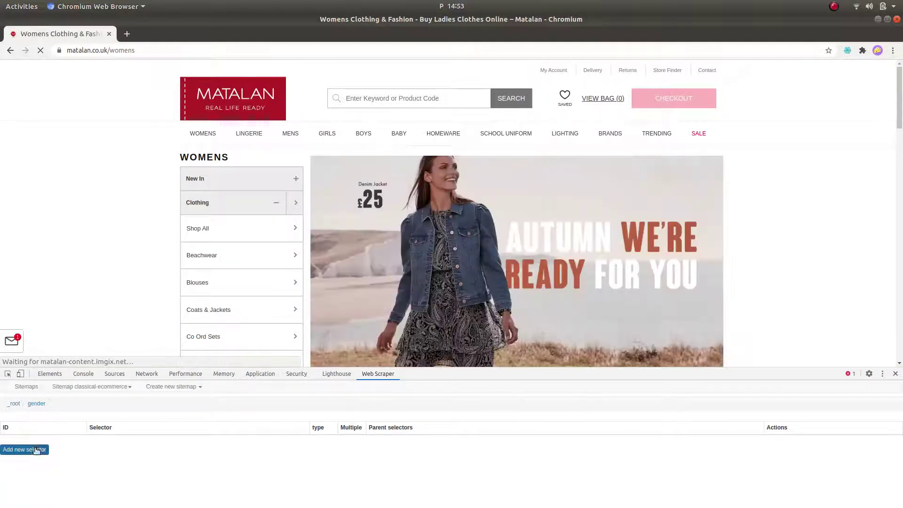
pyautogui.click(33, 449)
pyautogui.scroll(-10, 147, 241)
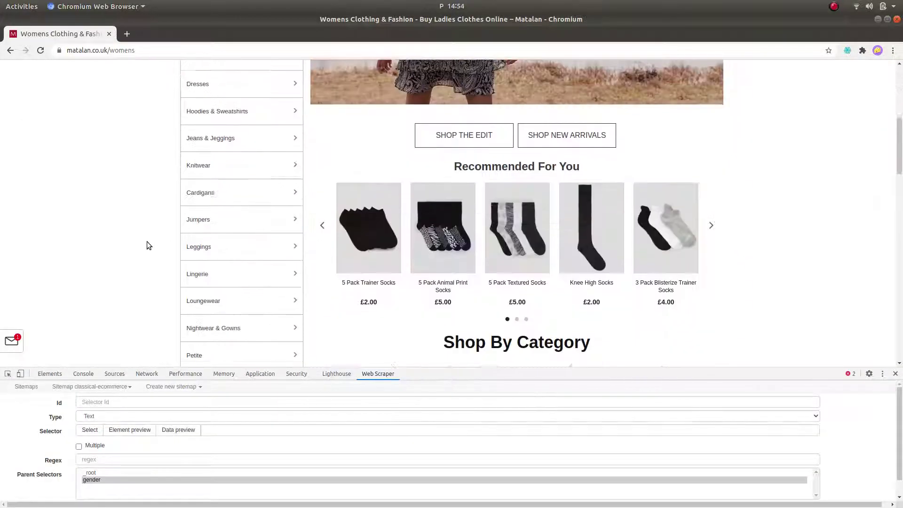
pyautogui.click(135, 413)
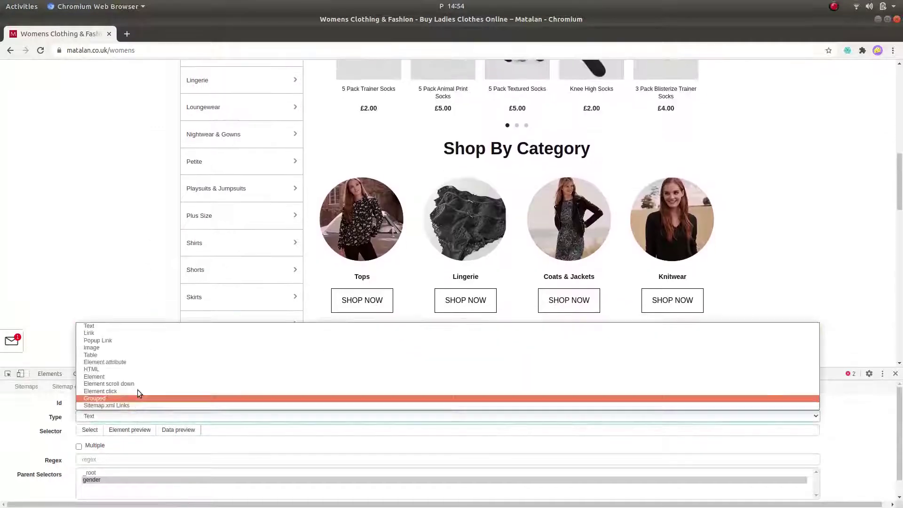
pyautogui.click(127, 335)
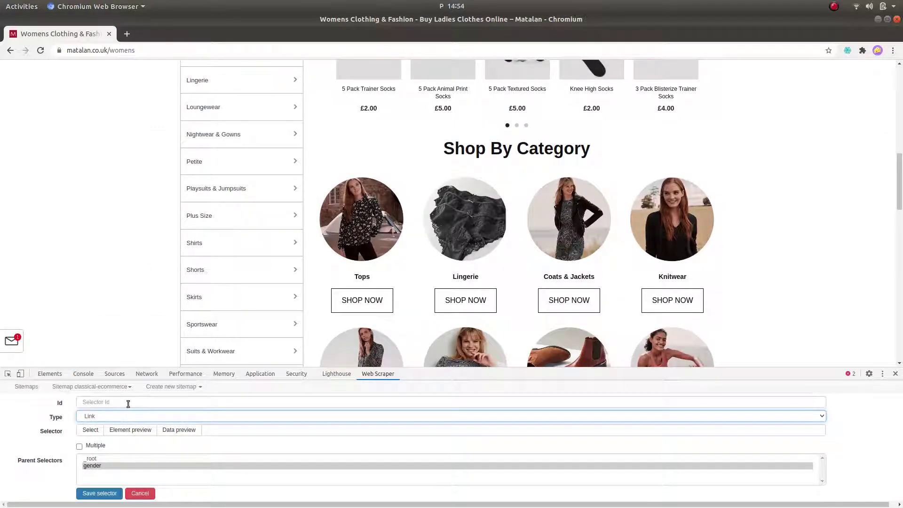
# Pick the Tops, Lingerie and Dresses SHOP NOW links, name it category-url, allow multiple, save.
pyautogui.click(96, 429)
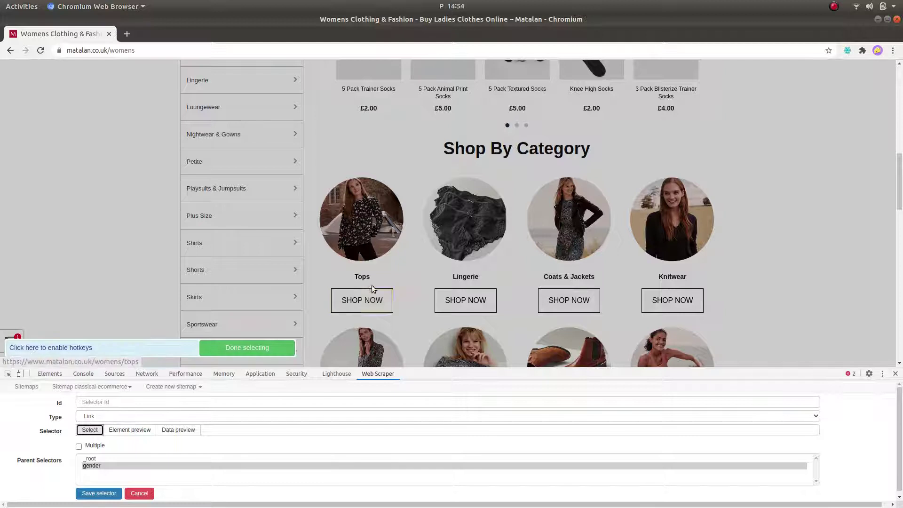
pyautogui.click(376, 299)
pyautogui.click(480, 300)
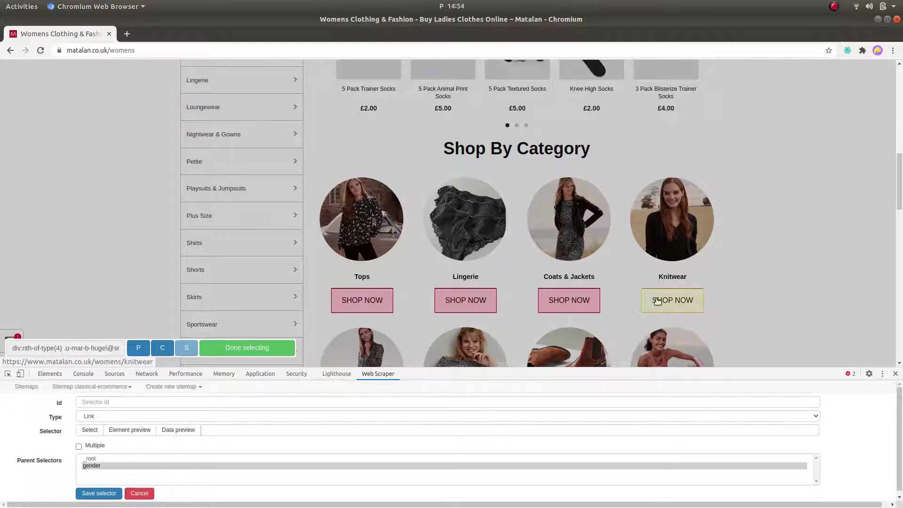
pyautogui.scroll(-3, 258, 303)
pyautogui.click(358, 303)
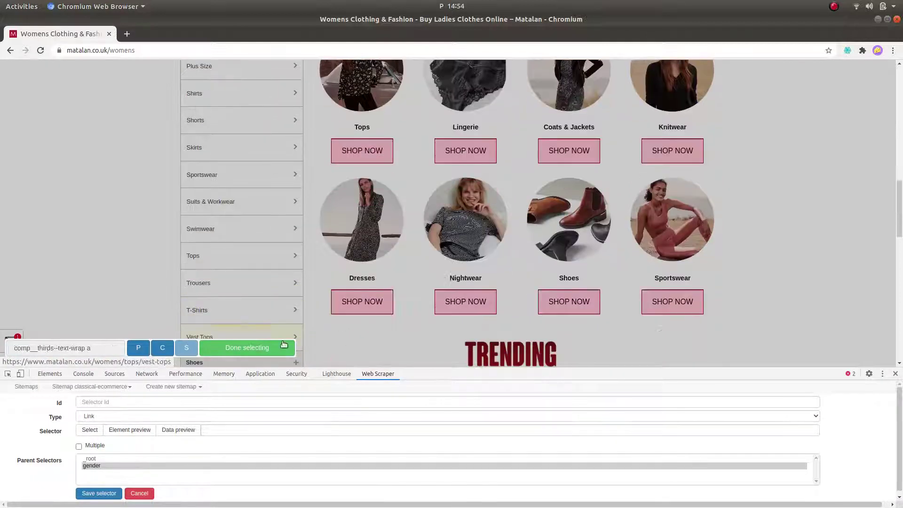
pyautogui.click(248, 347)
pyautogui.click(179, 403)
pyautogui.write('c')
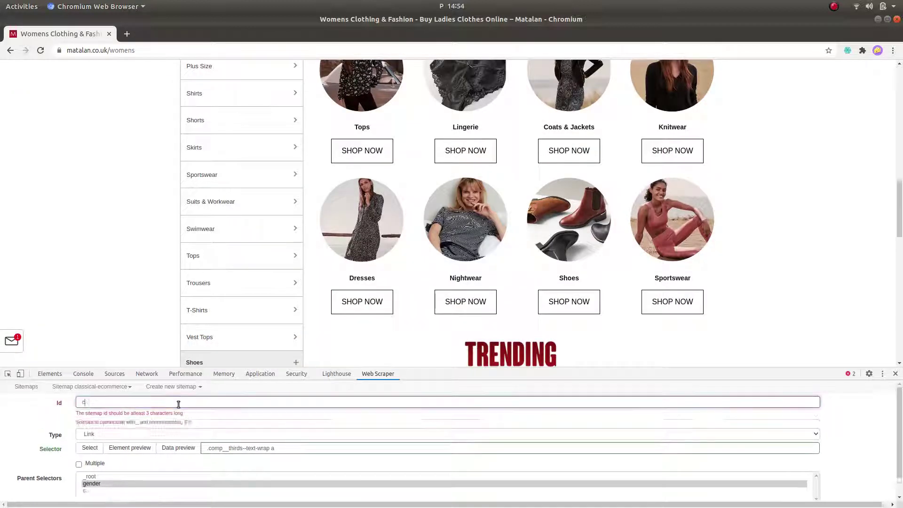
pyautogui.write('ategory-url')
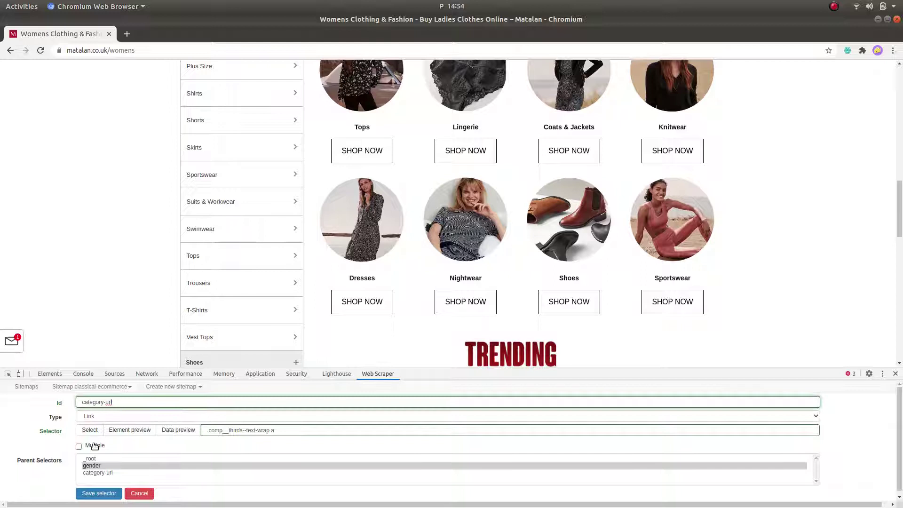
pyautogui.click(94, 446)
pyautogui.click(101, 493)
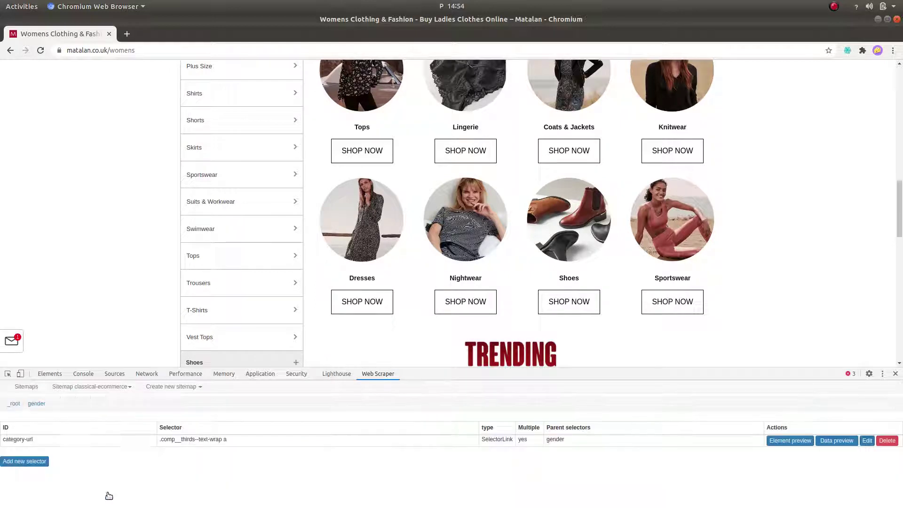
# Enter category-url's children and go to the Womens Tops category page.
pyautogui.click(145, 444)
pyautogui.scroll(2, 363, 217)
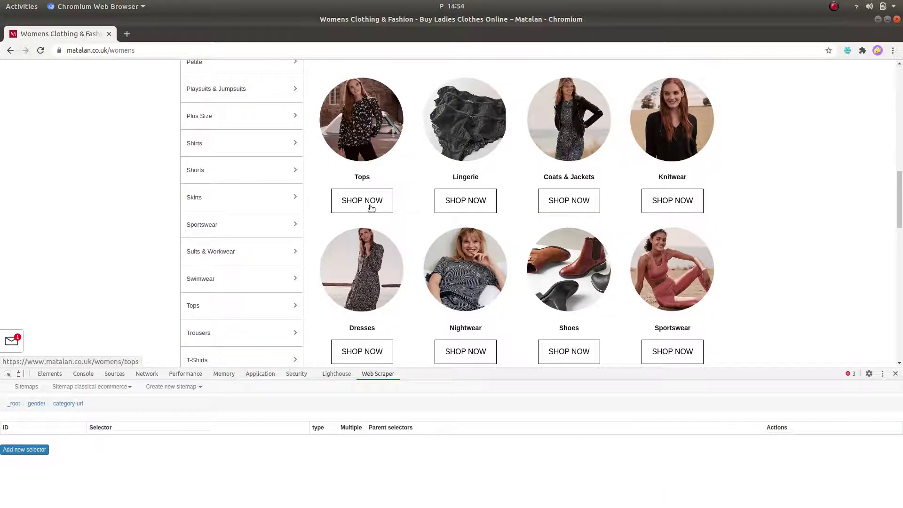
pyautogui.click(371, 207)
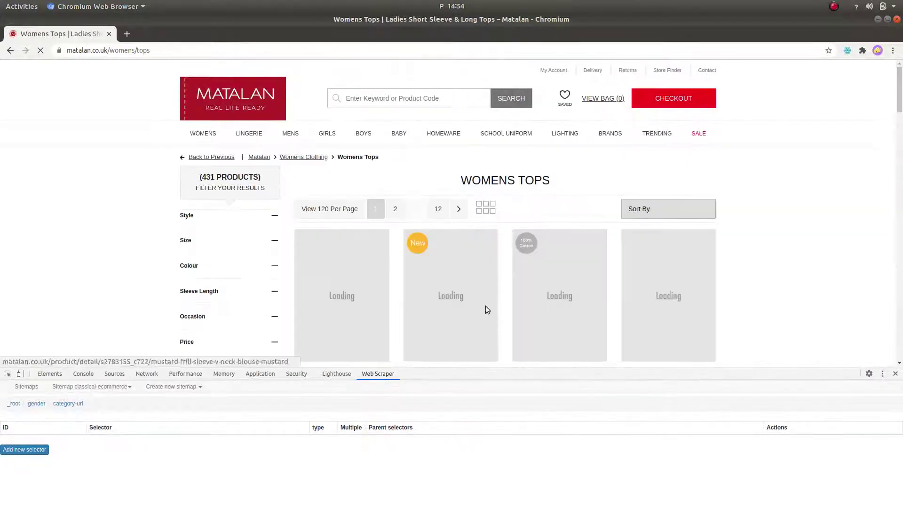
pyautogui.scroll(-15, 487, 309)
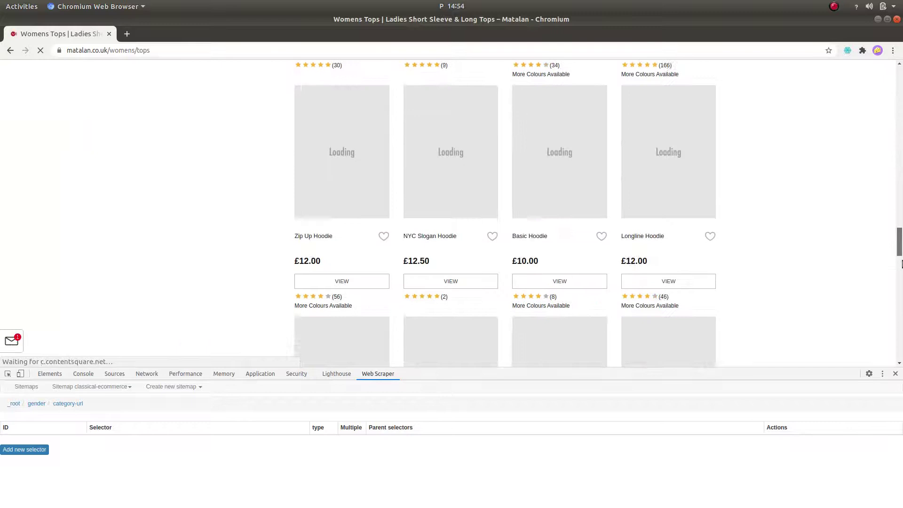
pyautogui.scroll(-10, 901, 264)
pyautogui.scroll(3, 902, 263)
# Start a multiple Link selector named pagination under category-url.
pyautogui.click(22, 449)
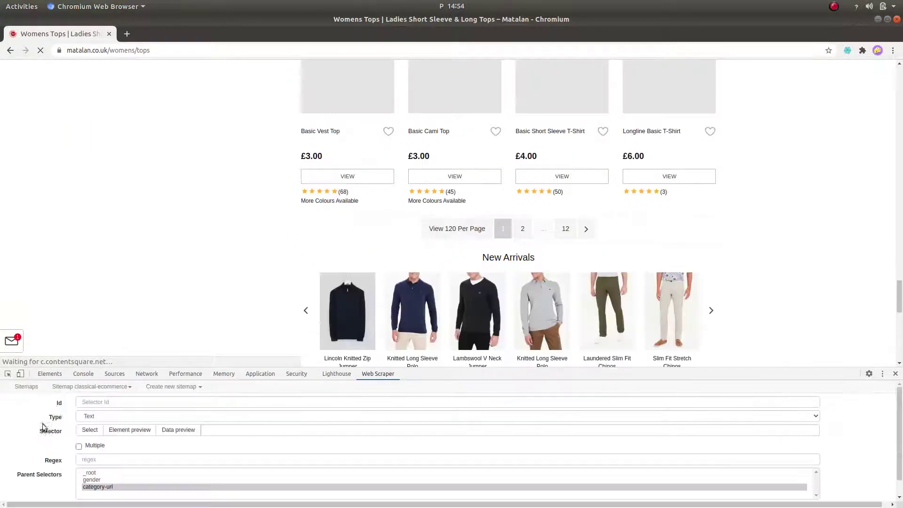
pyautogui.click(83, 402)
pyautogui.write('tag')
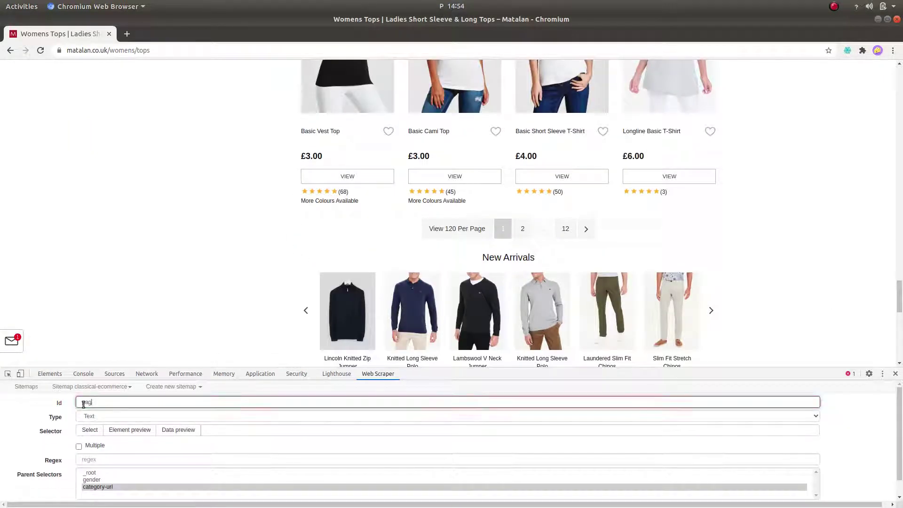
pyautogui.write('ination')
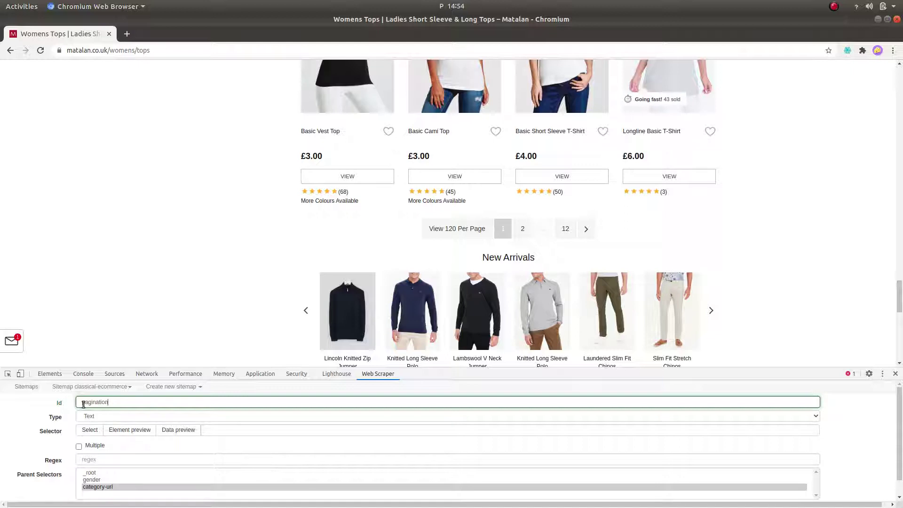
pyautogui.click(96, 417)
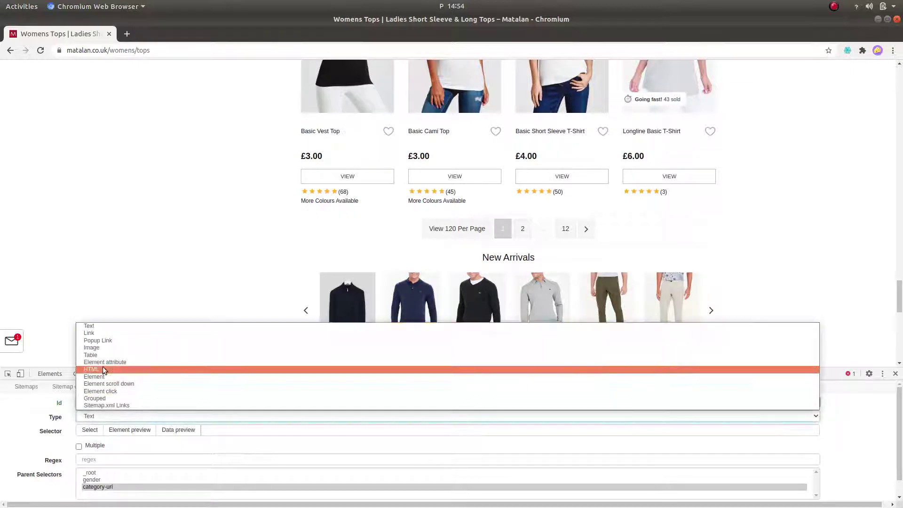
pyautogui.click(103, 333)
pyautogui.click(79, 446)
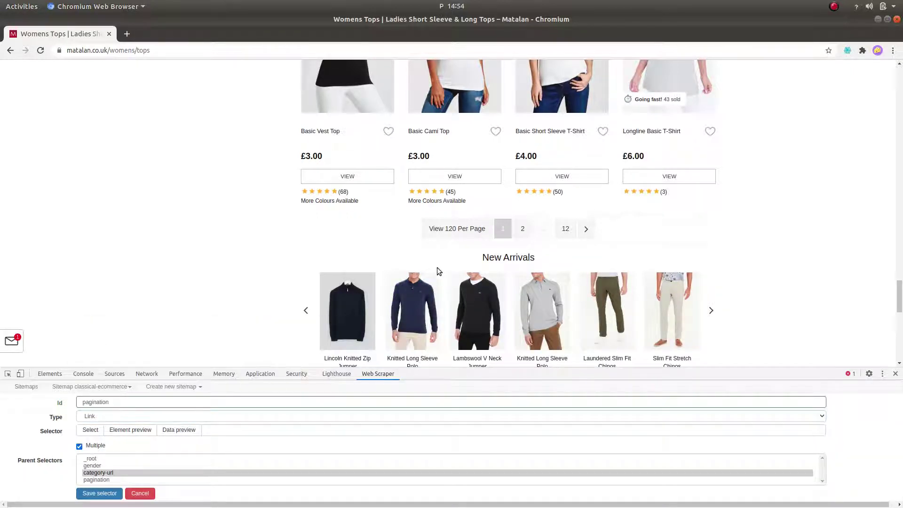
# Paste the inspected next-page arrow selector, set parents category-url and pagination, and save.
pyautogui.rightClick(586, 229)
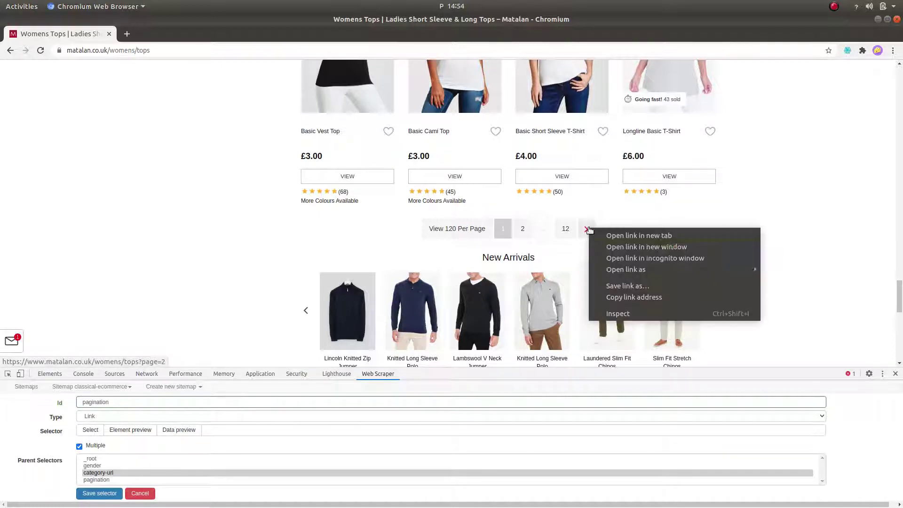
pyautogui.click(620, 314)
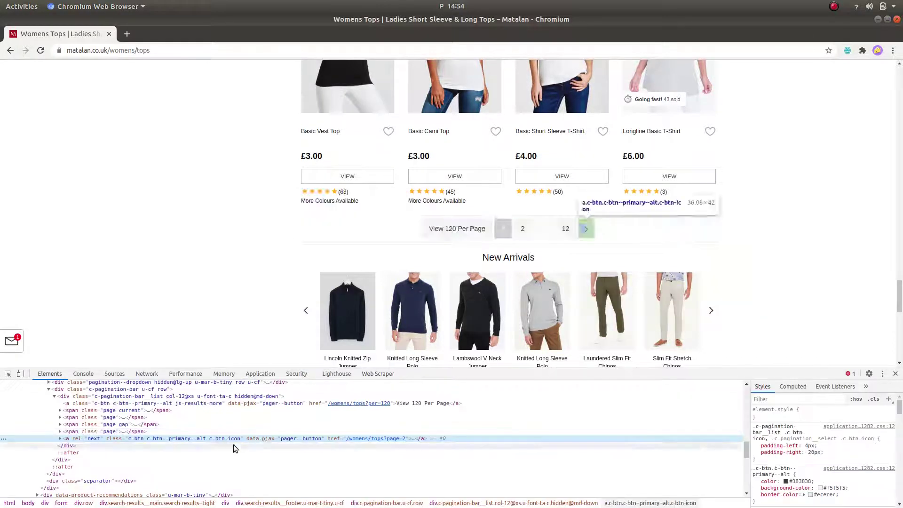
pyautogui.click(14, 178)
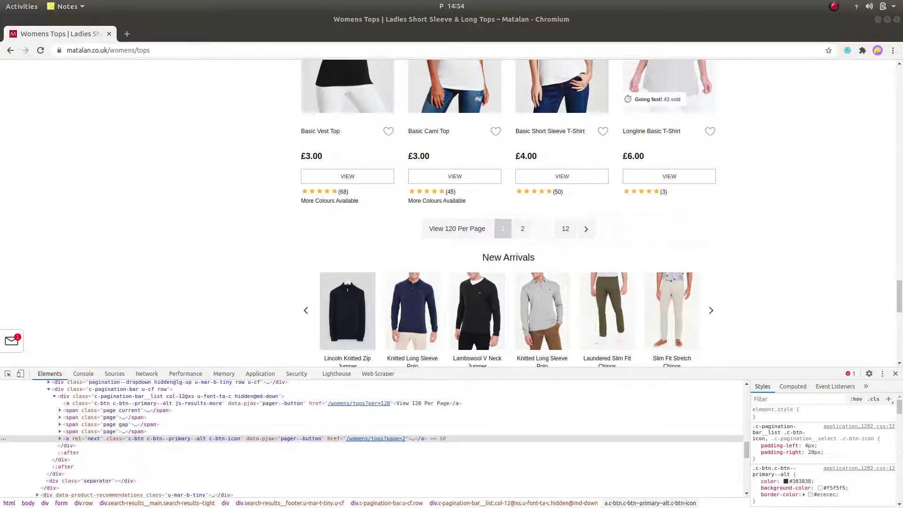
pyautogui.click(375, 376)
pyautogui.click(401, 431)
pyautogui.write('.search-results__footer a.c-btn--block[rel="next"]')
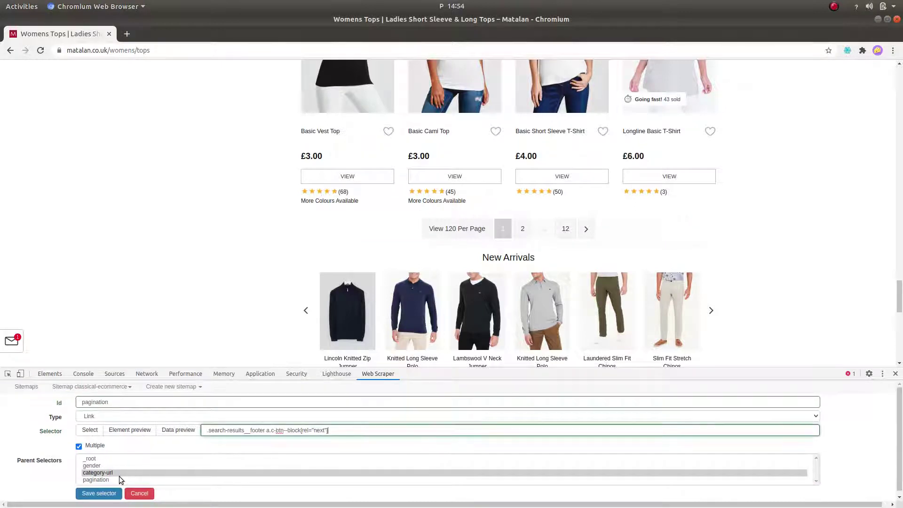
pyautogui.click(117, 472)
pyautogui.keyDown('ctrl'); pyautogui.click(115, 477); pyautogui.keyUp('ctrl')
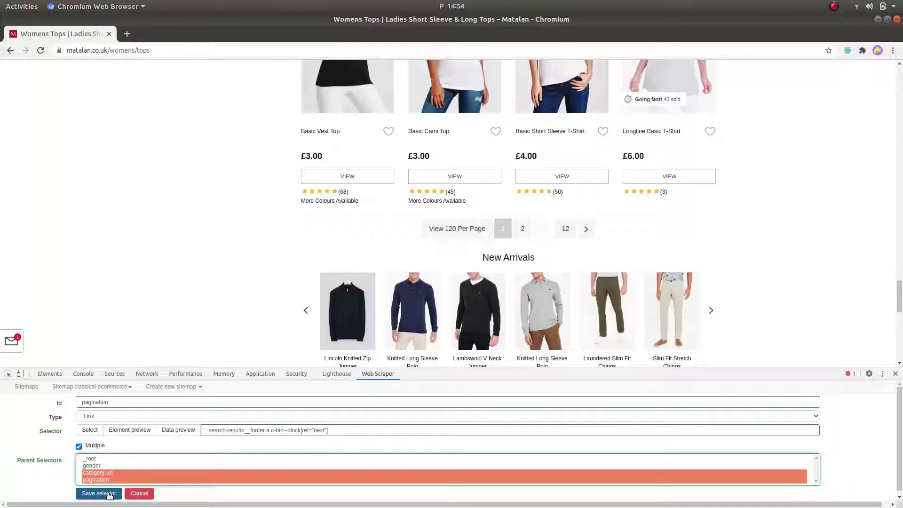
pyautogui.click(109, 494)
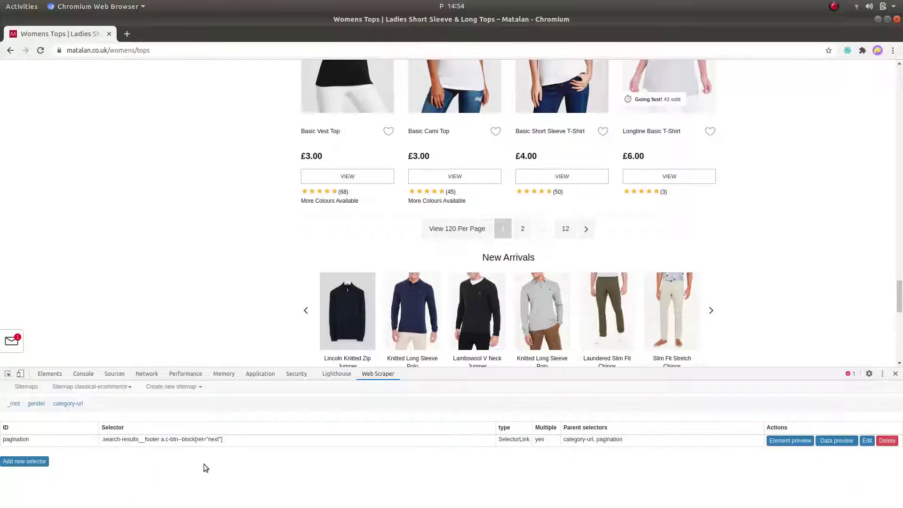
# Start a new Link selector with Id product-url.
pyautogui.click(24, 461)
pyautogui.click(101, 401)
pyautogui.write('product-url')
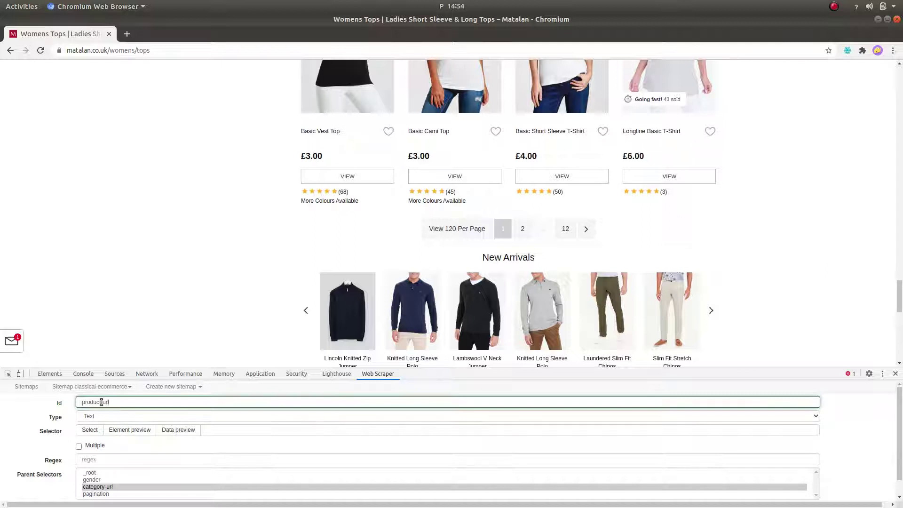
pyautogui.click(101, 417)
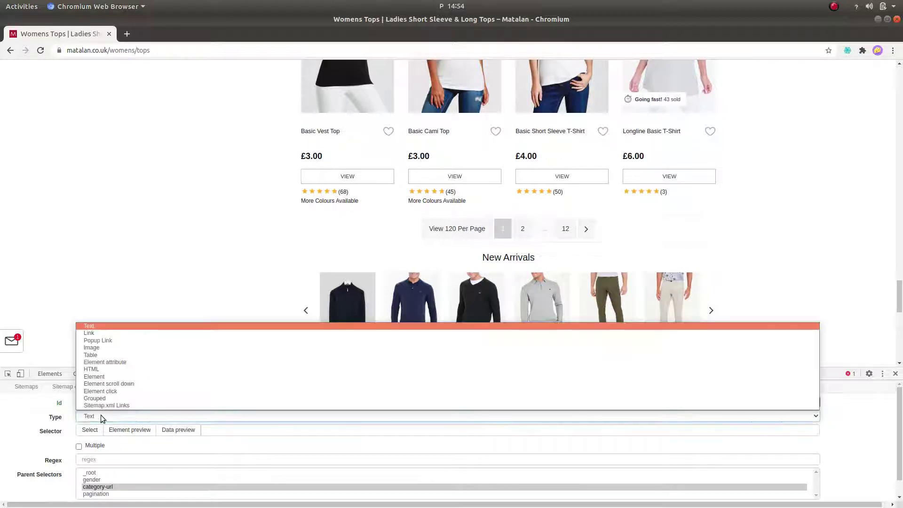
pyautogui.click(118, 332)
pyautogui.moveTo(900, 279); pyautogui.dragTo(900, 87)
pyautogui.scroll(-2, 470, 235)
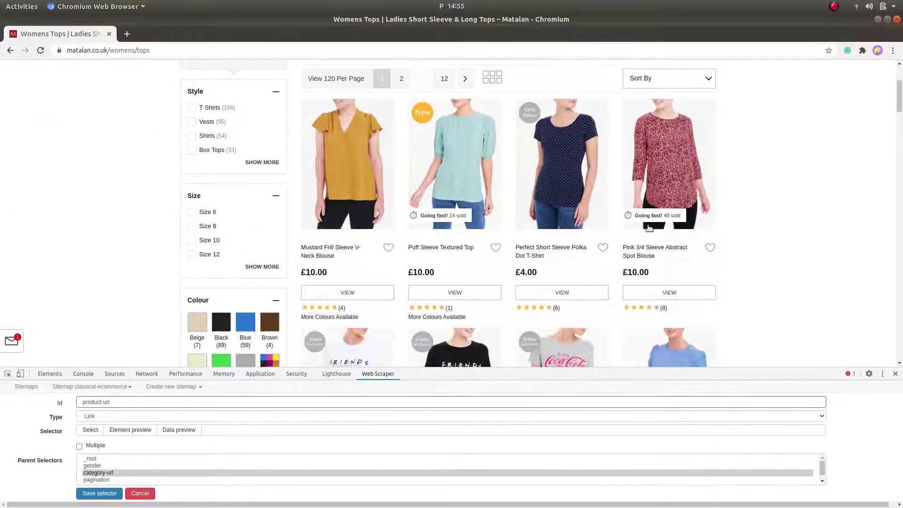
# Make product-url multiple, pick the product title links, set parents category-url and pagination, save.
pyautogui.click(79, 446)
pyautogui.click(91, 430)
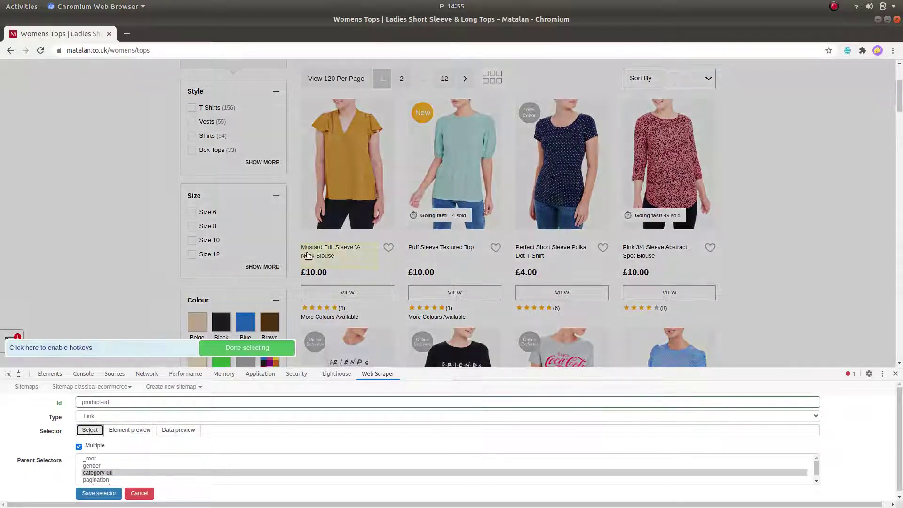
pyautogui.click(324, 252)
pyautogui.click(449, 248)
pyautogui.click(573, 256)
pyautogui.scroll(-4, 574, 256)
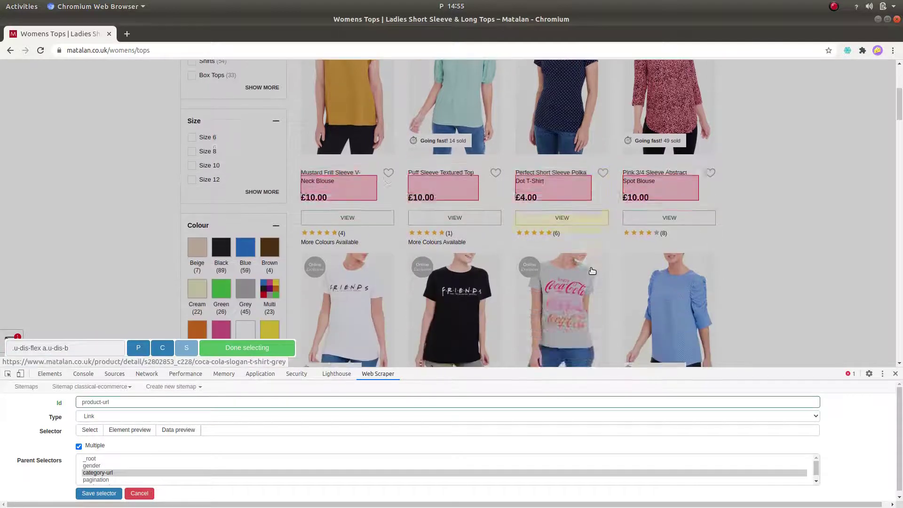
pyautogui.click(264, 348)
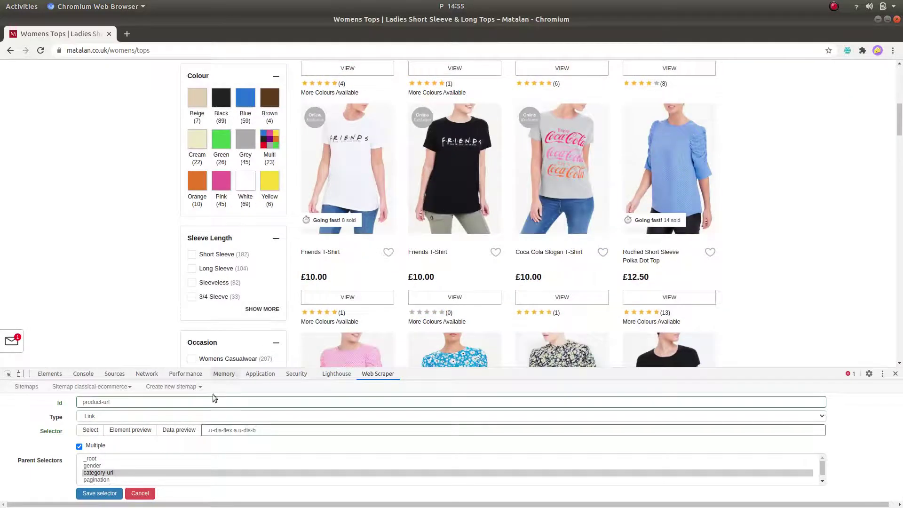
pyautogui.click(117, 473)
pyautogui.keyDown('ctrl'); pyautogui.click(117, 480); pyautogui.keyUp('ctrl')
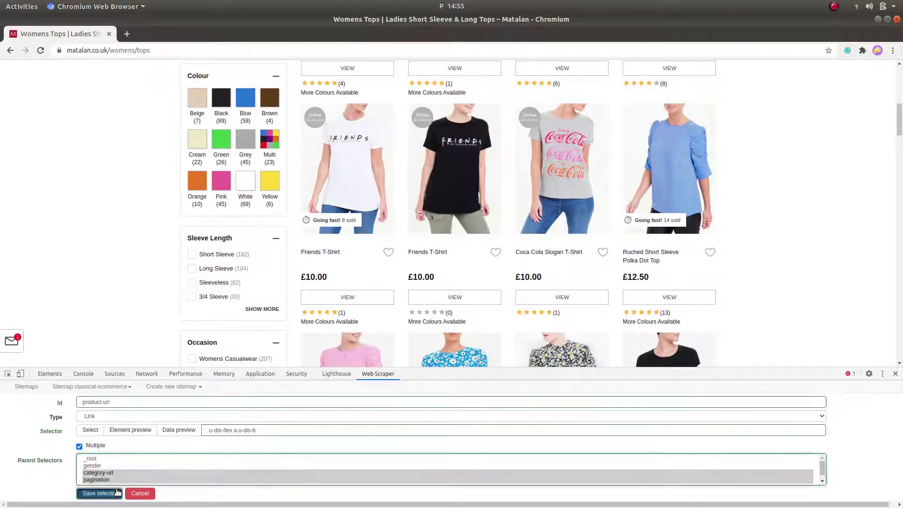
pyautogui.click(99, 492)
# Add category-text picking the WOMENS TOPS heading, with parents category-url and pagination.
pyautogui.click(36, 473)
pyautogui.click(121, 401)
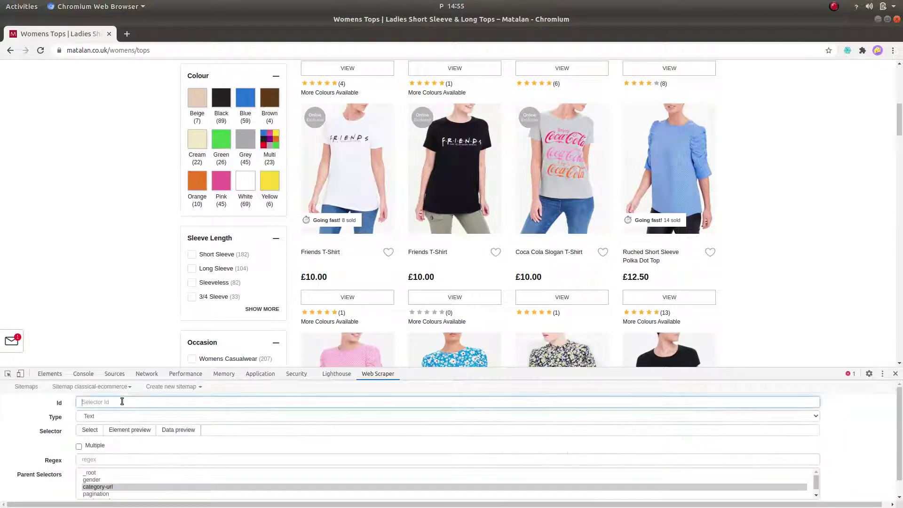
pyautogui.write('category')
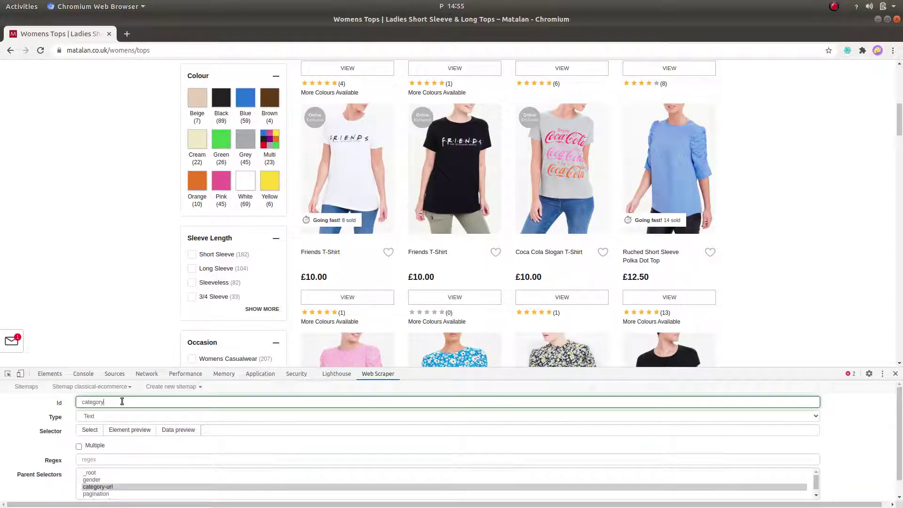
pyautogui.write('-text')
pyautogui.click(99, 429)
pyautogui.scroll(-3, 395, 215)
pyautogui.scroll(8, 438, 258)
pyautogui.scroll(3, 471, 235)
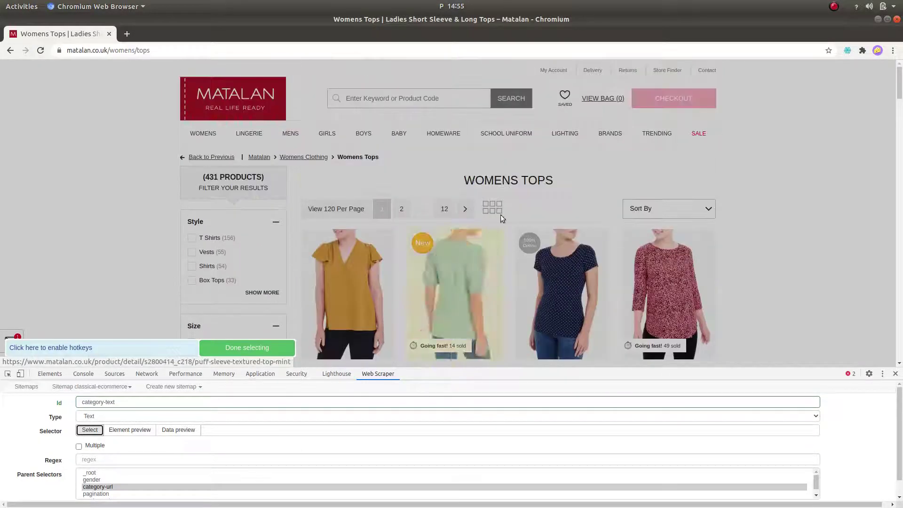
pyautogui.click(536, 180)
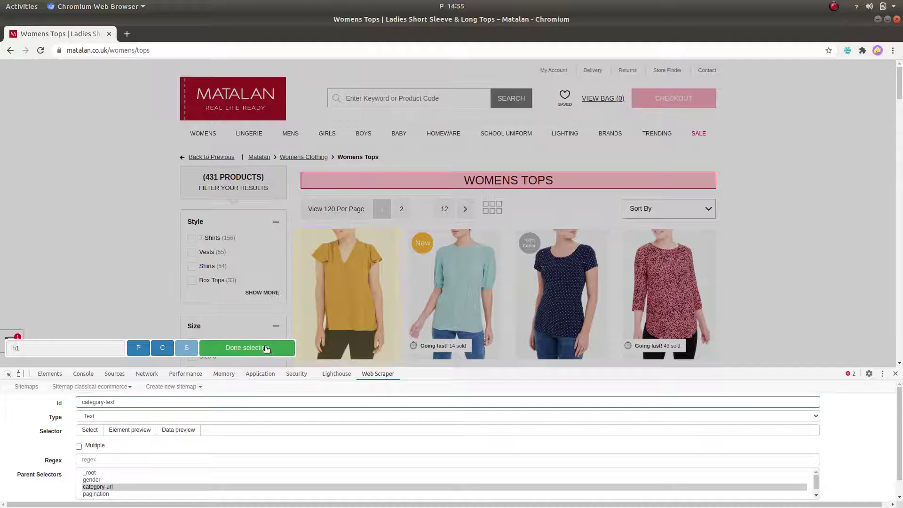
pyautogui.click(265, 349)
pyautogui.click(97, 488)
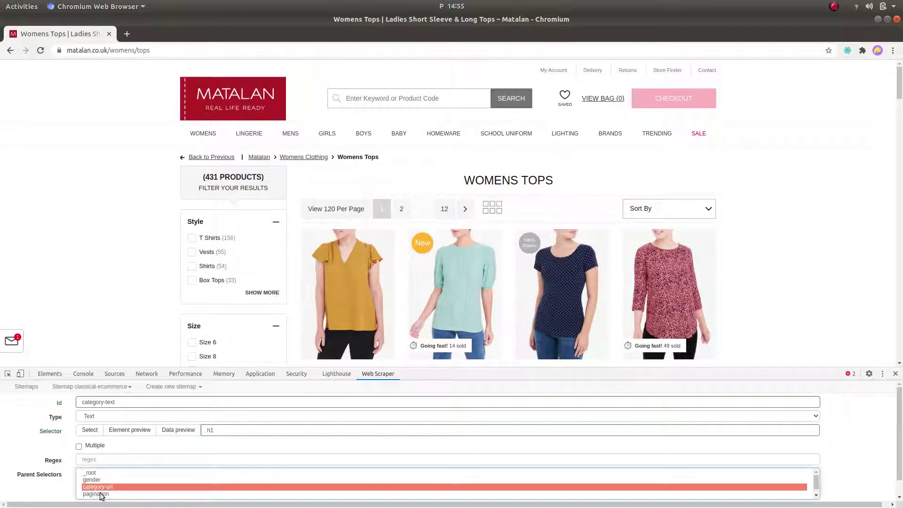
pyautogui.keyDown('ctrl'); pyautogui.click(102, 494); pyautogui.keyUp('ctrl')
pyautogui.scroll(-1, 104, 489)
pyautogui.click(111, 490)
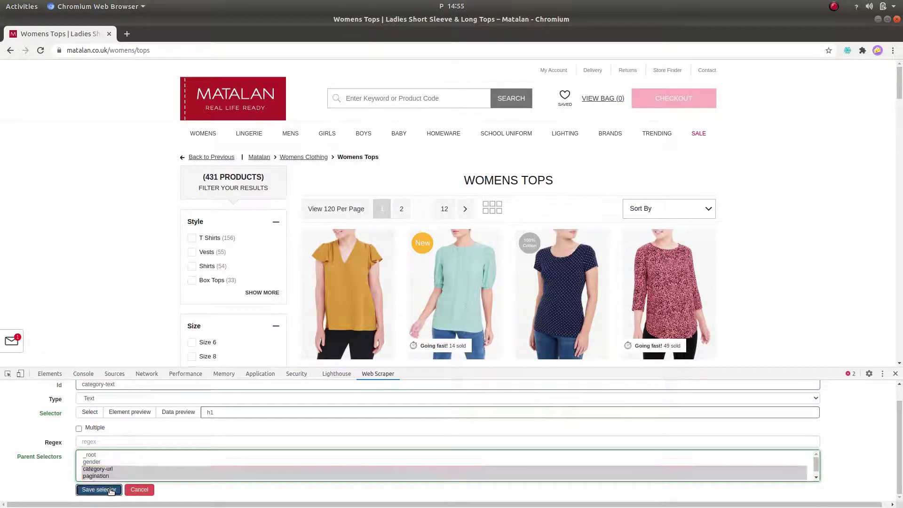
# Enter product-url's children and open the Mustard Frill Sleeve V-Neck Blouse product page.
pyautogui.click(149, 453)
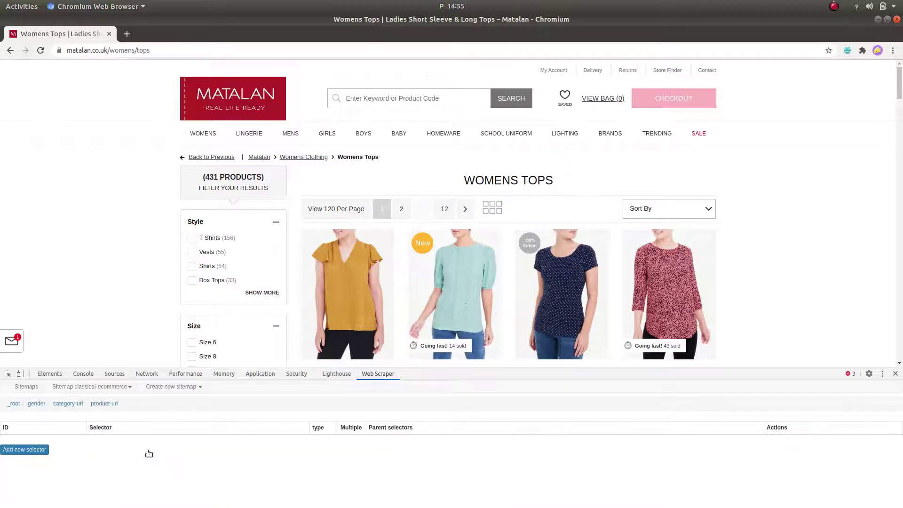
pyautogui.scroll(-5, 230, 284)
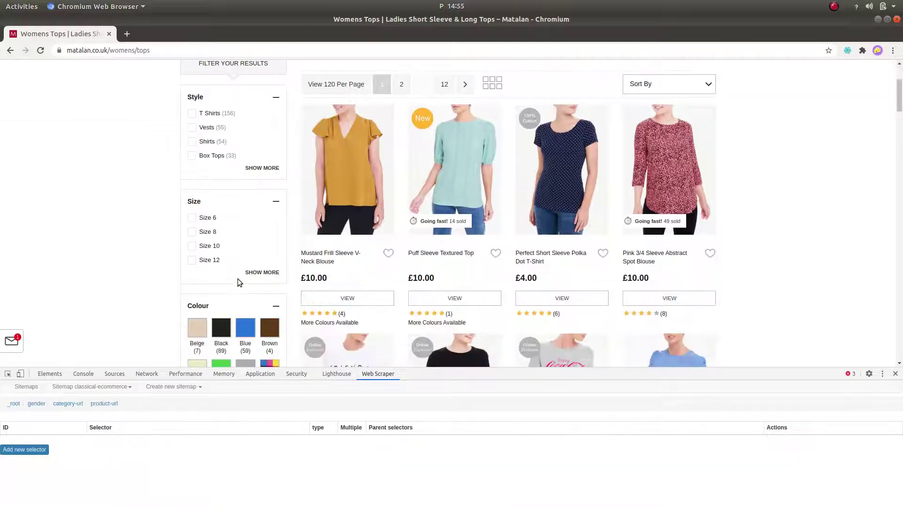
pyautogui.click(339, 256)
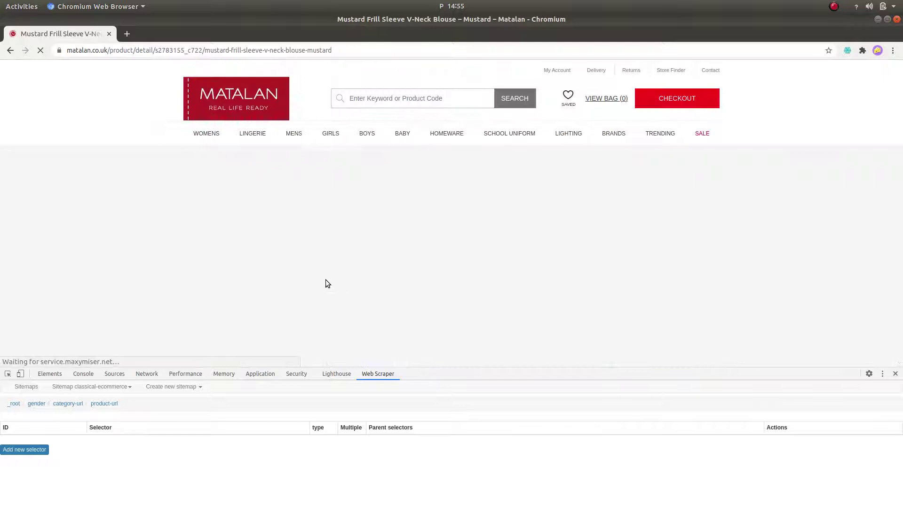
pyautogui.scroll(-1, 202, 306)
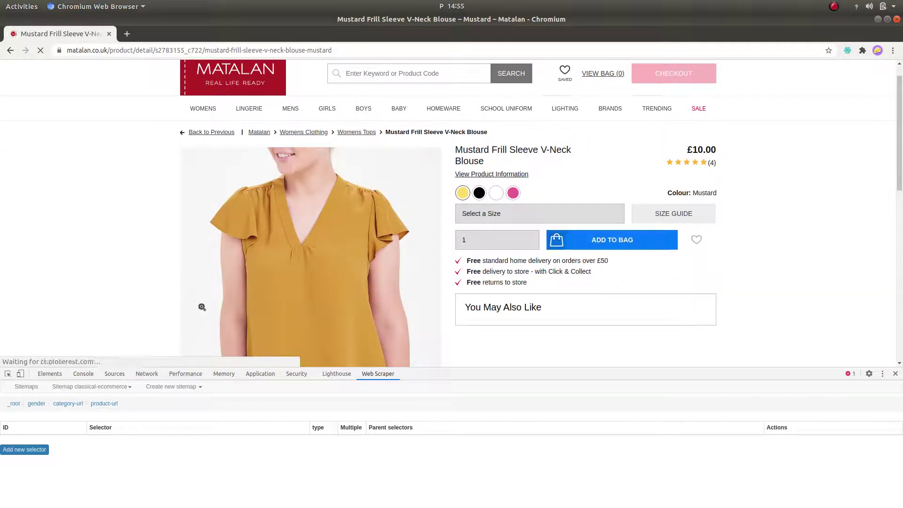
# Add Text selector product-title picking the product name h1, and save it.
pyautogui.click(25, 449)
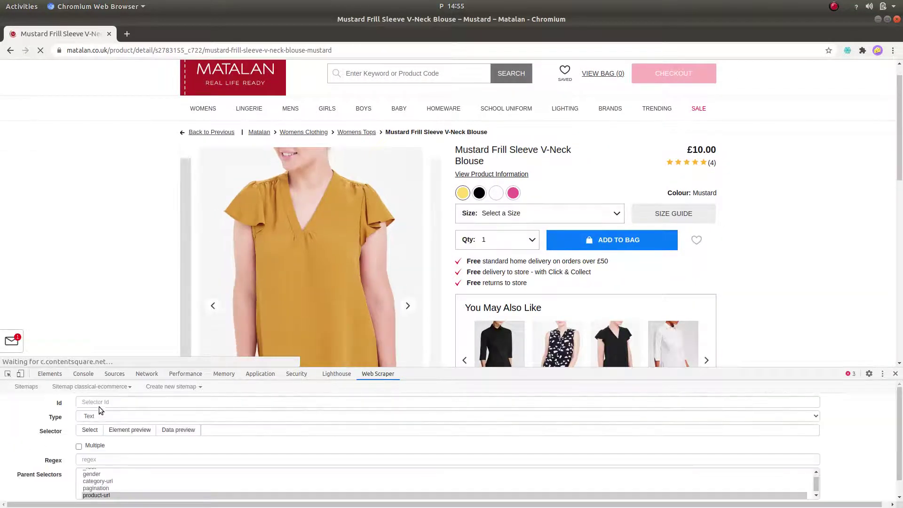
pyautogui.click(102, 401)
pyautogui.write('produc')
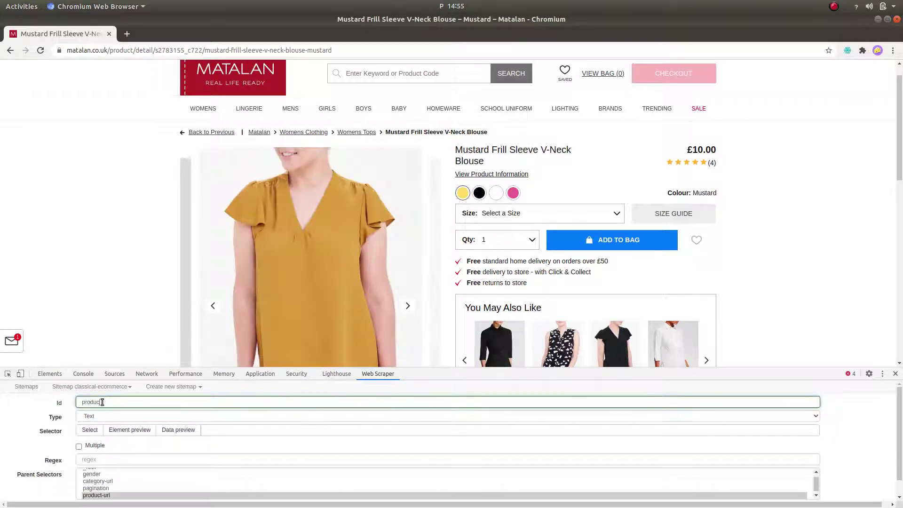
pyautogui.write('t-url')
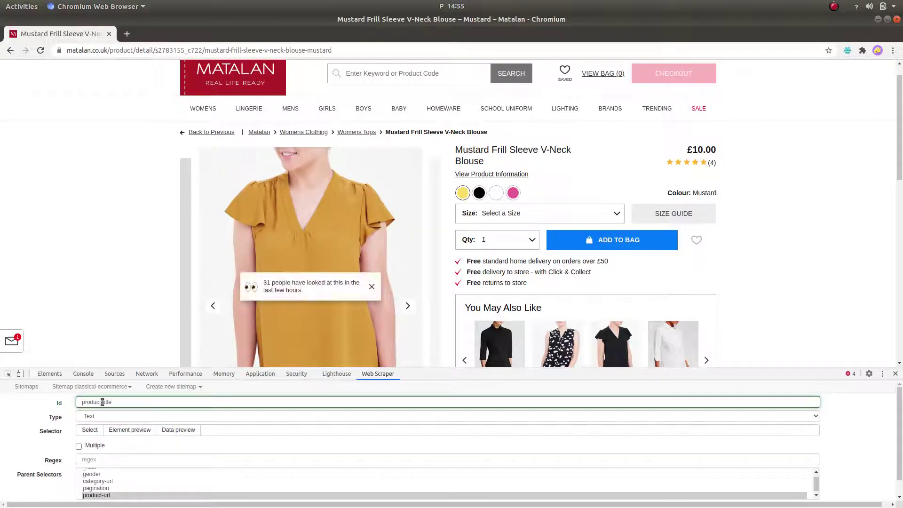
pyautogui.click(103, 417)
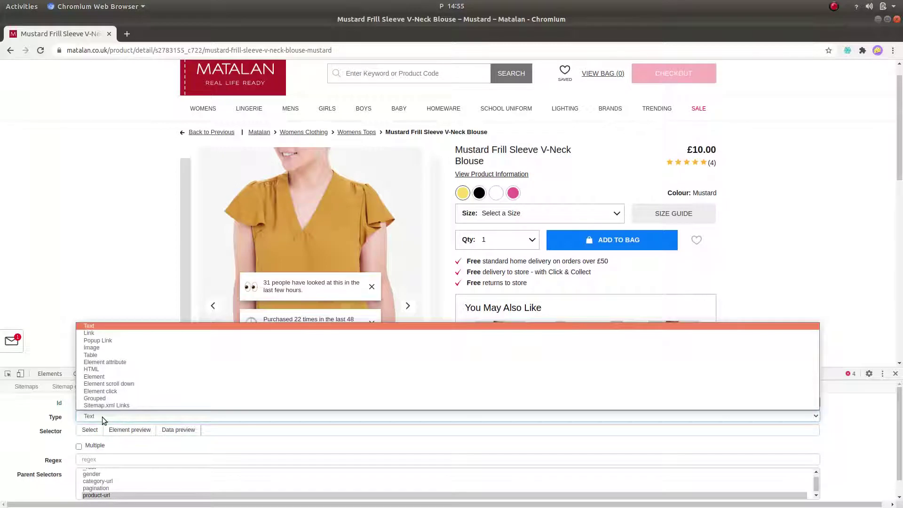
pyautogui.click(92, 433)
pyautogui.click(90, 430)
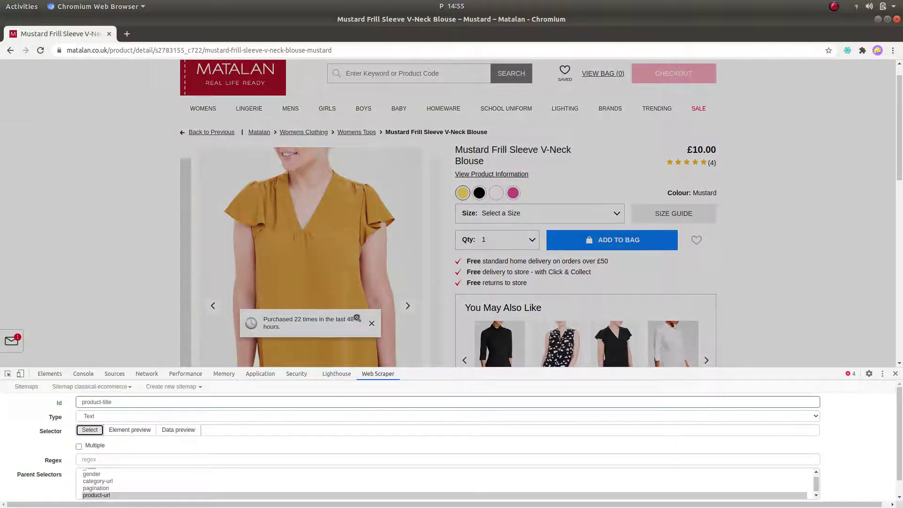
pyautogui.click(499, 158)
pyautogui.click(247, 347)
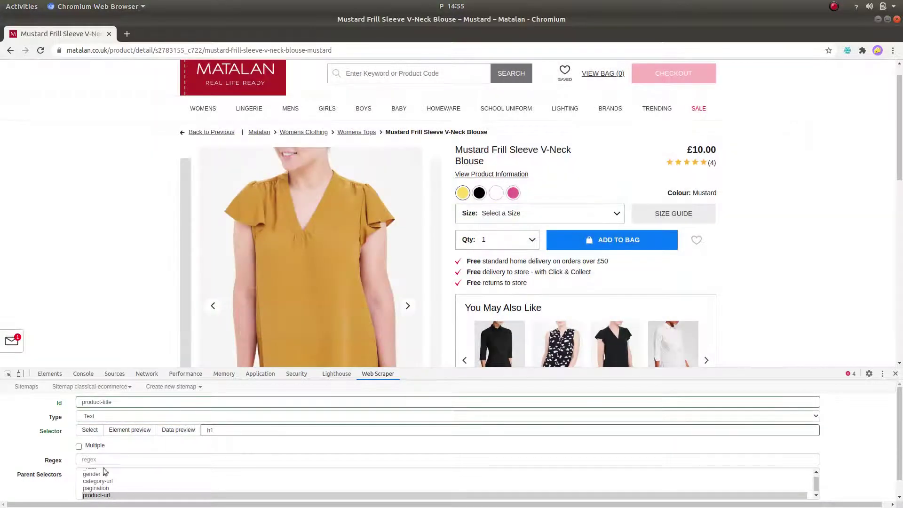
pyautogui.scroll(-1, 101, 475)
pyautogui.click(98, 490)
# Add Text selector product-price picking the £10.00 price, and save it.
pyautogui.click(22, 463)
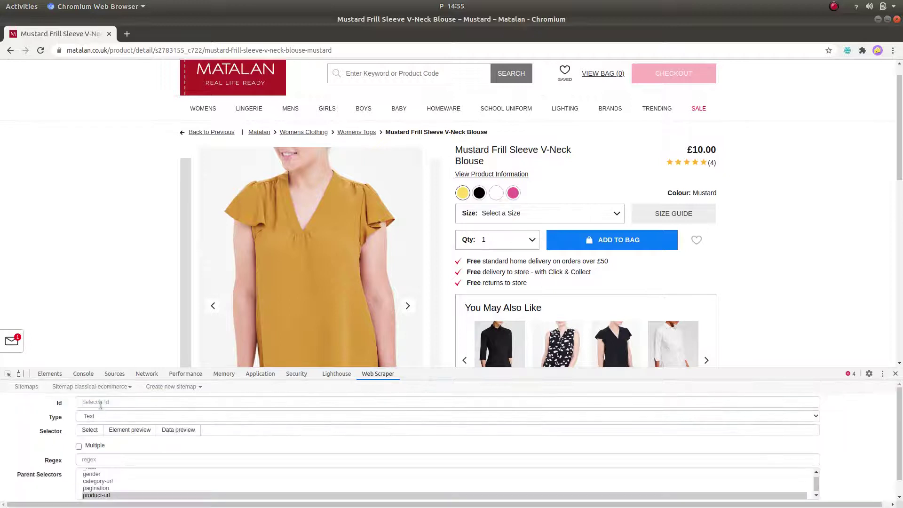
pyautogui.click(100, 403)
pyautogui.write('product-price')
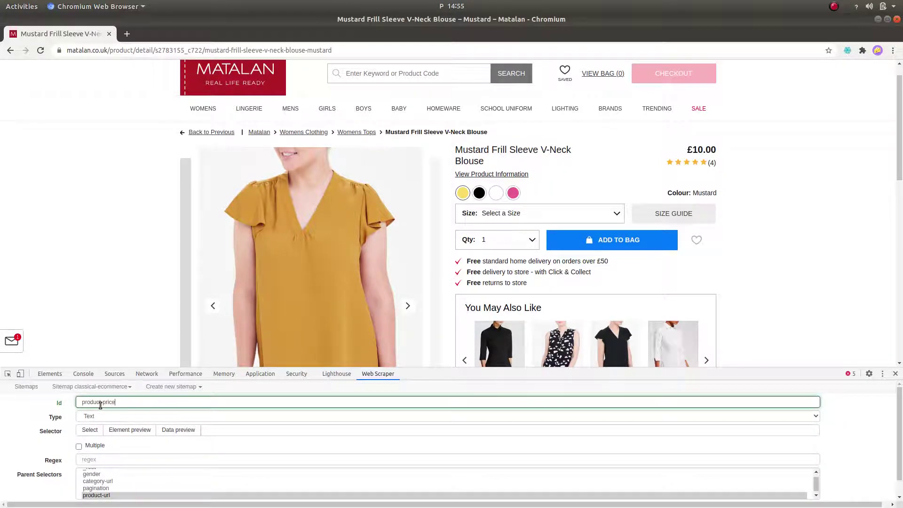
pyautogui.click(97, 430)
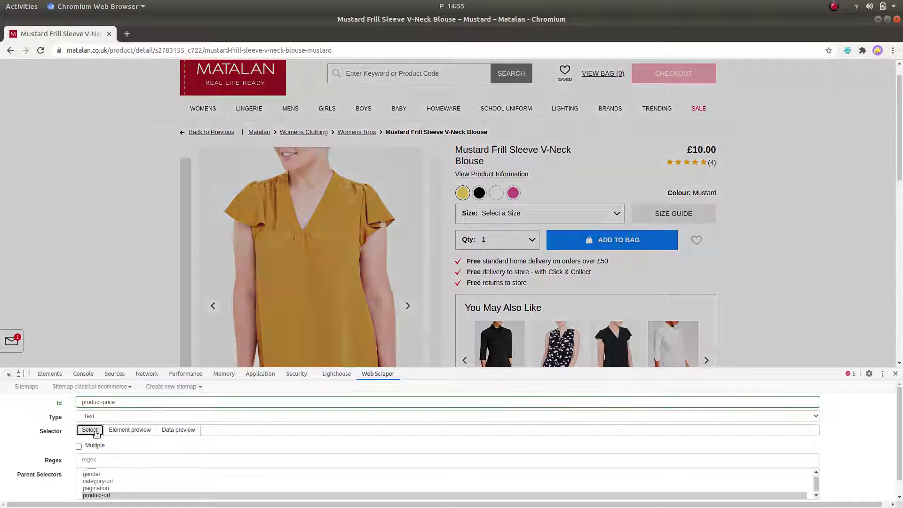
pyautogui.click(695, 150)
pyautogui.click(259, 348)
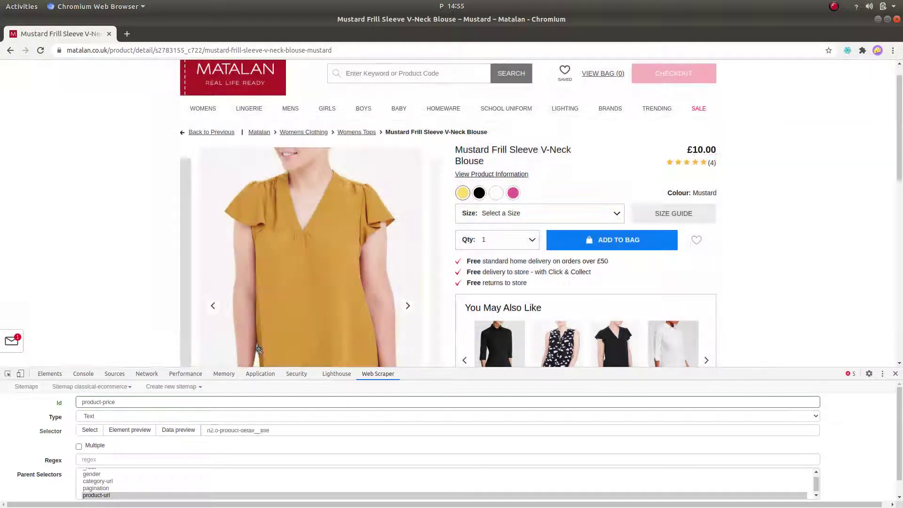
pyautogui.scroll(-1, 163, 424)
pyautogui.click(96, 490)
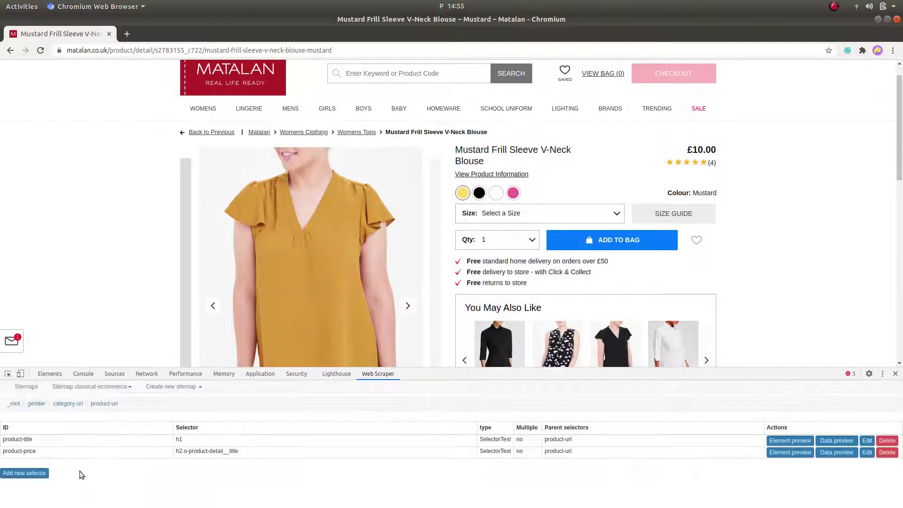
# Set up Text selector product-color by picking the Colour: Mustard text.
pyautogui.click(6, 473)
pyautogui.click(116, 405)
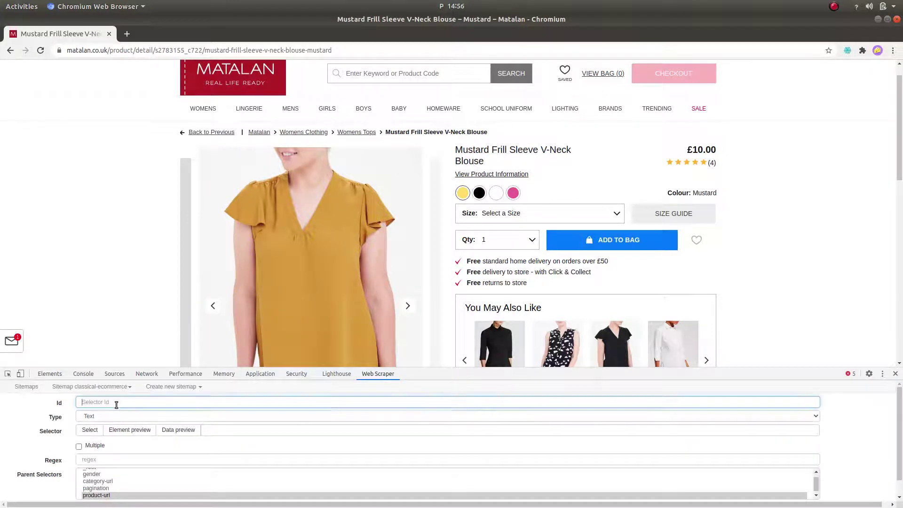
pyautogui.write('product-color')
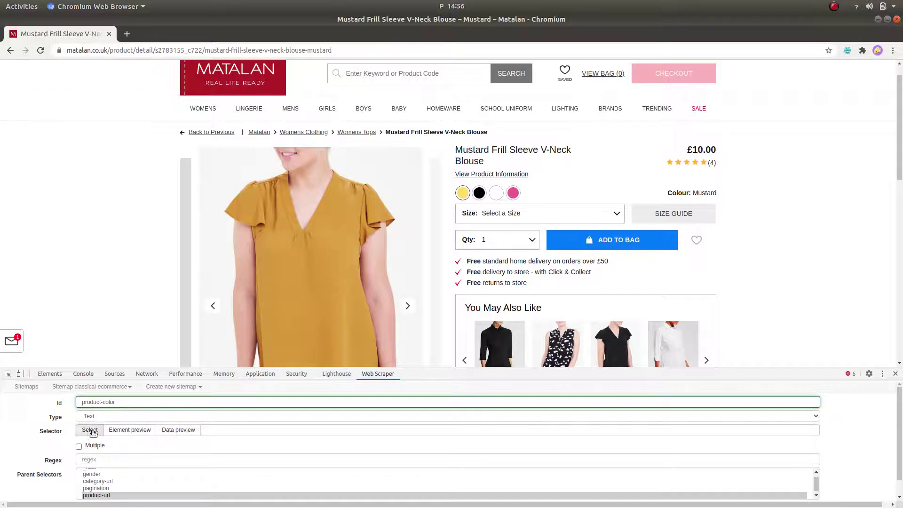
pyautogui.click(89, 431)
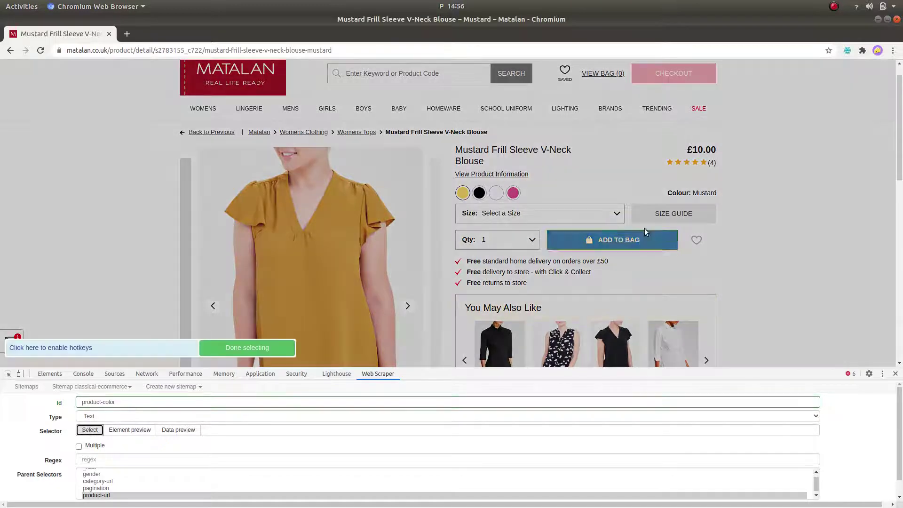
pyautogui.click(703, 191)
pyautogui.click(247, 347)
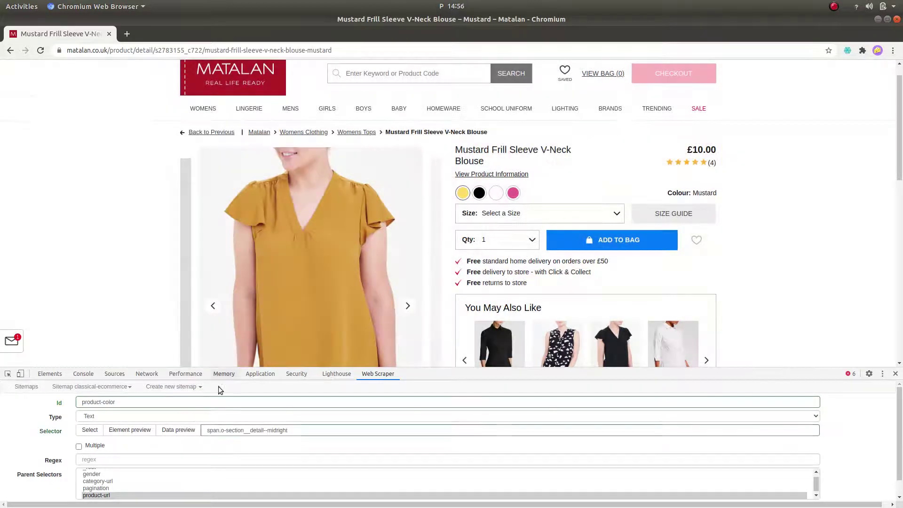
pyautogui.scroll(-1, 146, 467)
# Save product-color, then show the selector graph and expand product-url and pagination nodes.
pyautogui.click(110, 490)
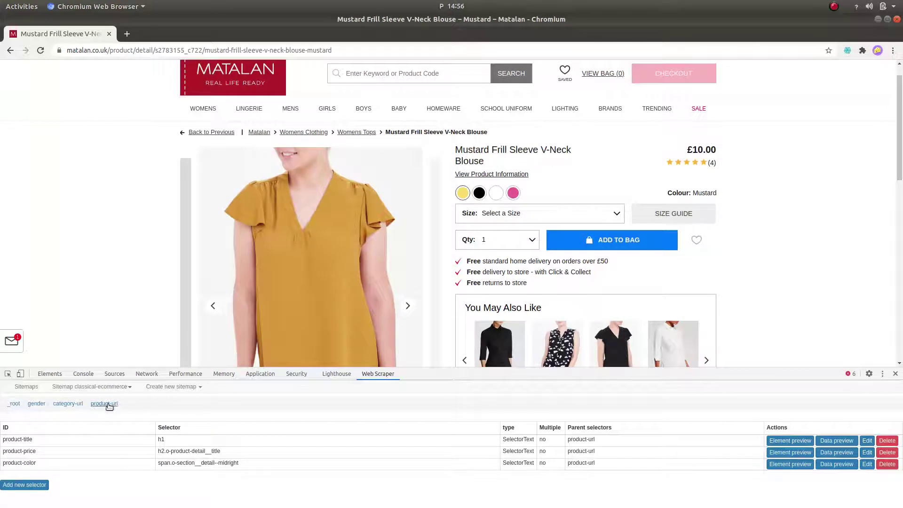
pyautogui.click(105, 387)
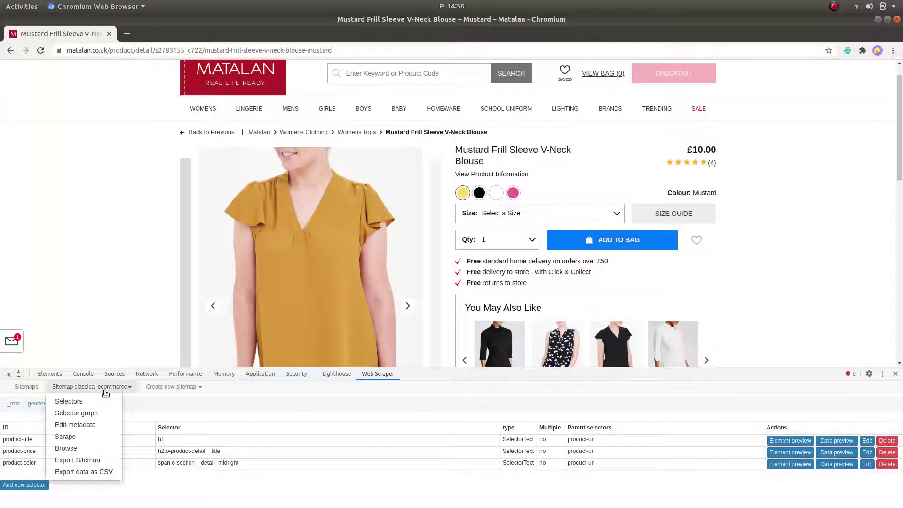
pyautogui.click(92, 413)
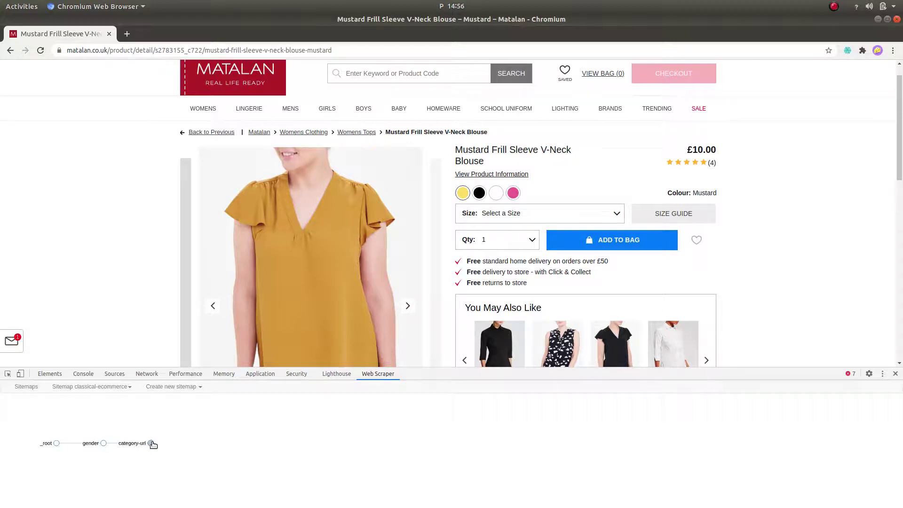
pyautogui.click(198, 443)
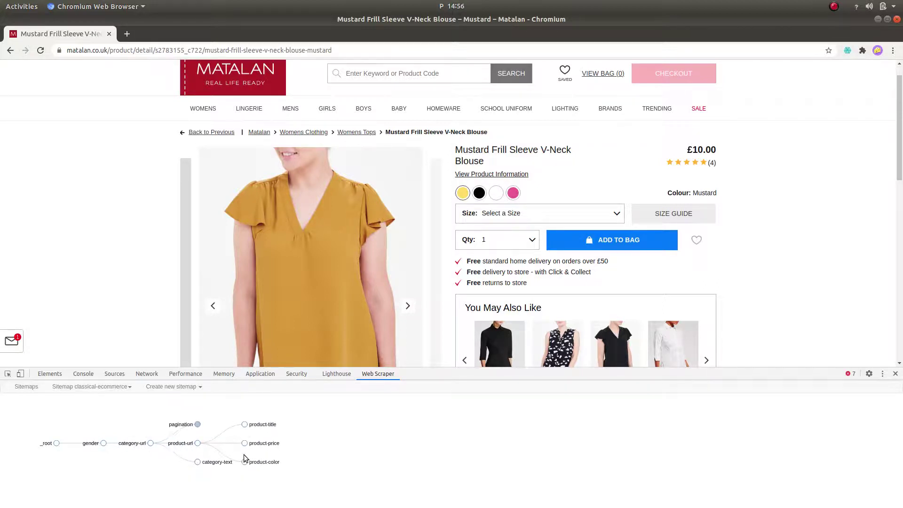
pyautogui.click(198, 424)
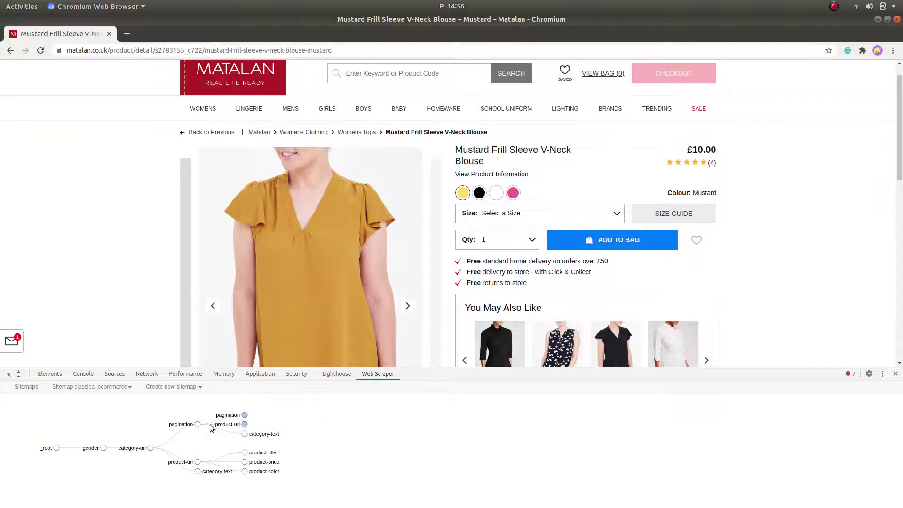
pyautogui.click(198, 424)
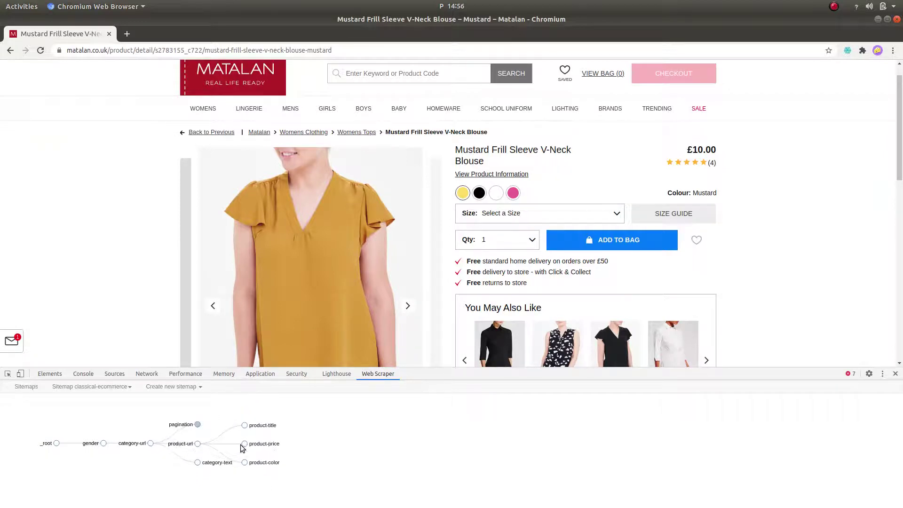
# Scrape classical-ecommerce with the default 2000 ms request interval and page load delay.
pyautogui.click(126, 388)
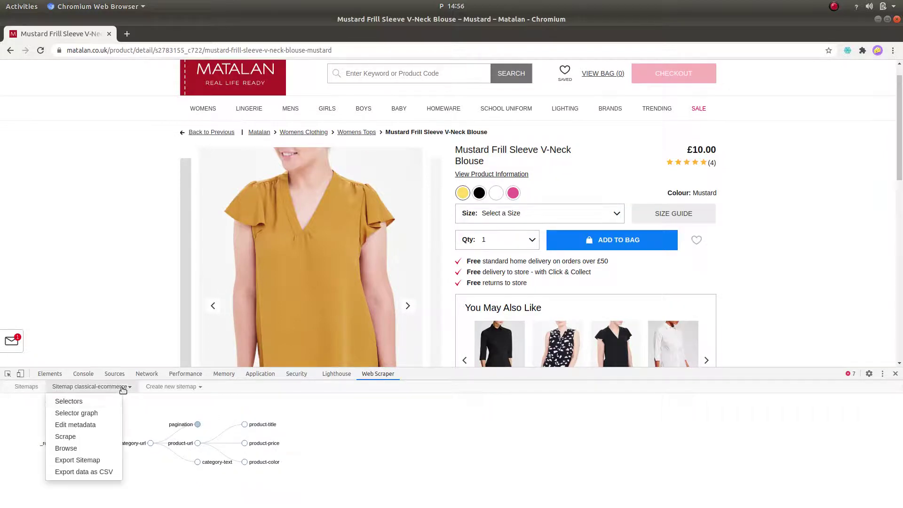
pyautogui.click(87, 437)
pyautogui.click(109, 431)
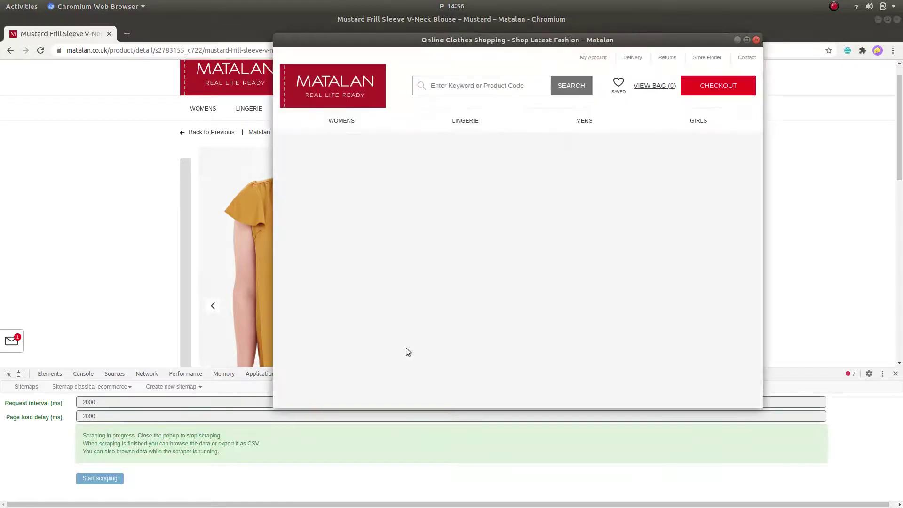